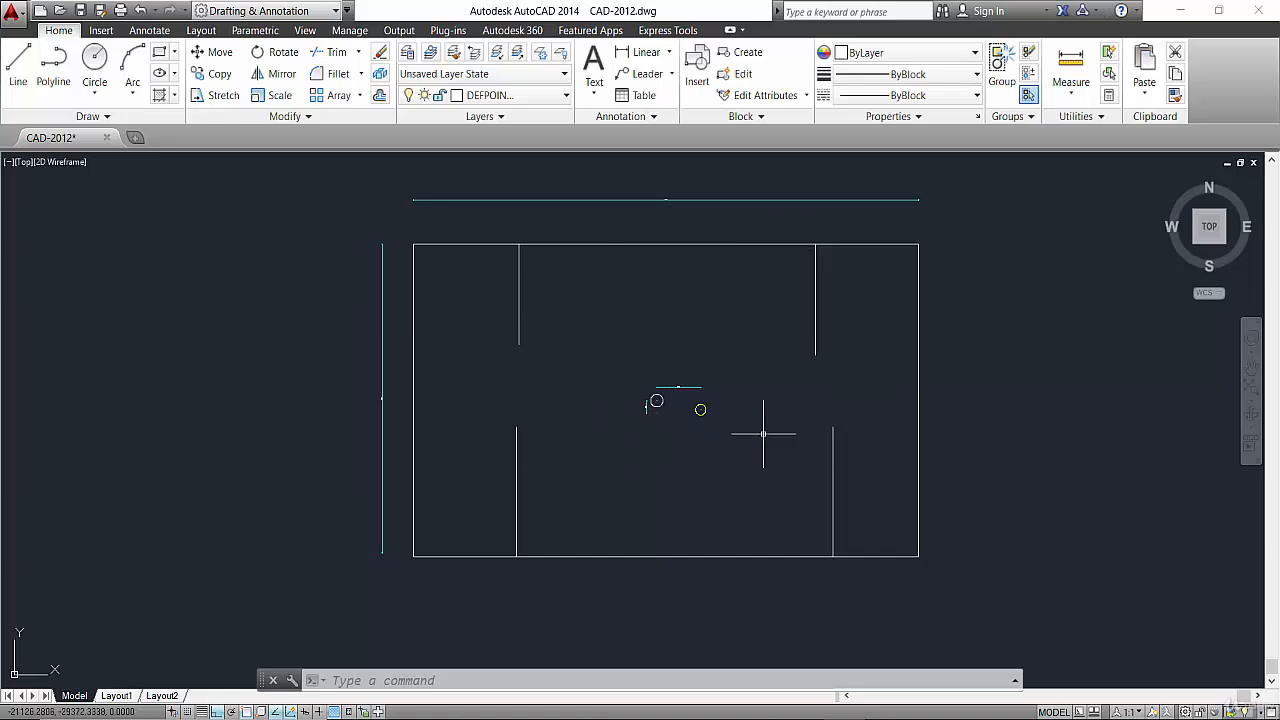
scroll(656, 399, up, 4)
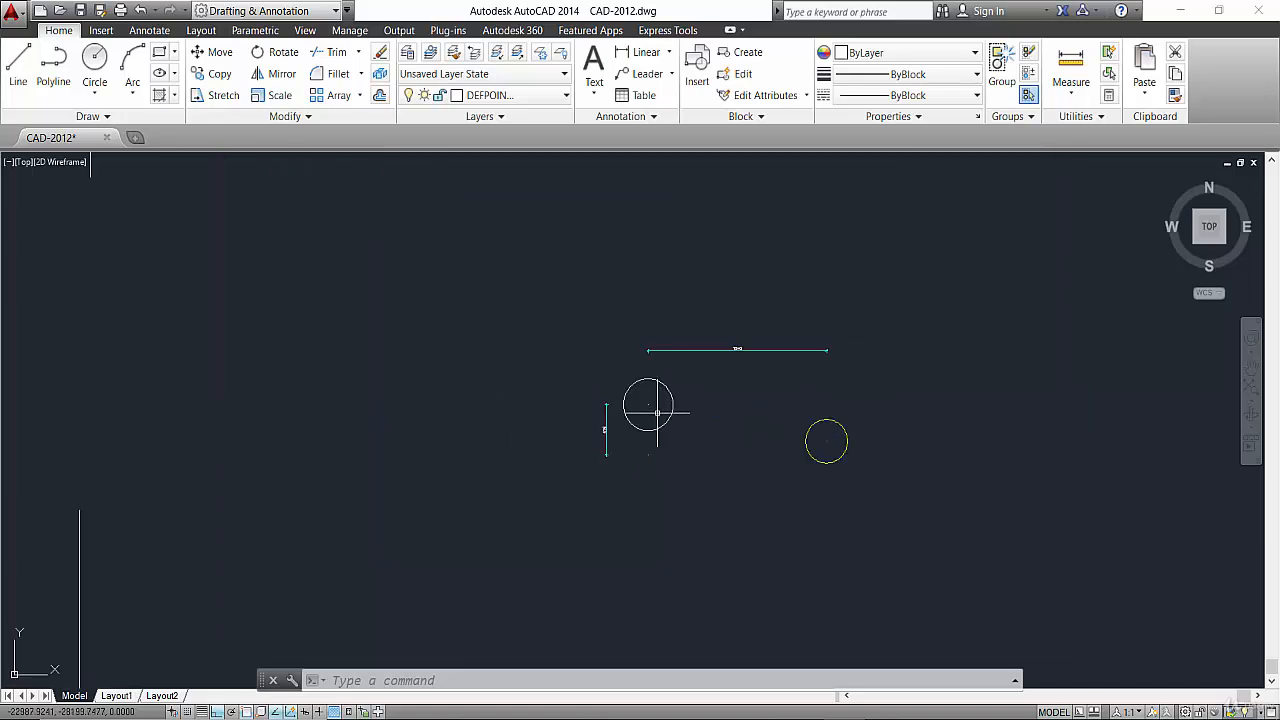
scroll(614, 400, down, 4)
scroll(629, 427, down, 2)
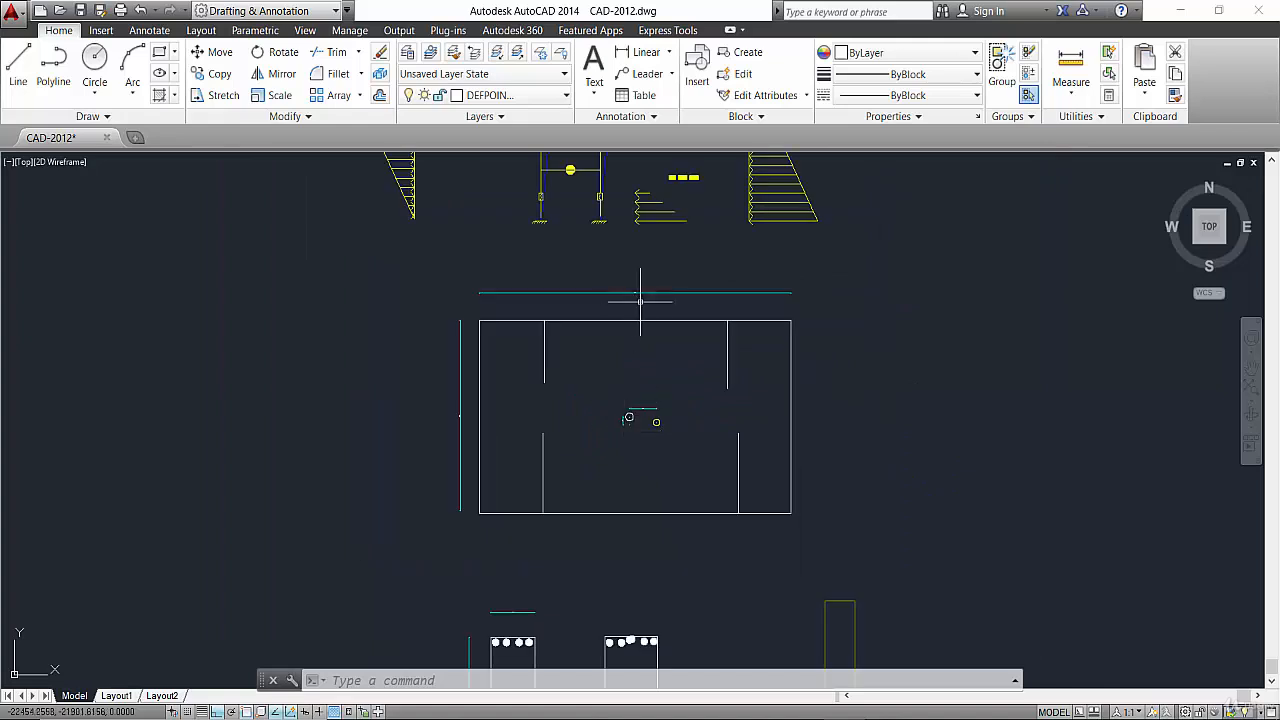
scroll(630, 420, up, 4)
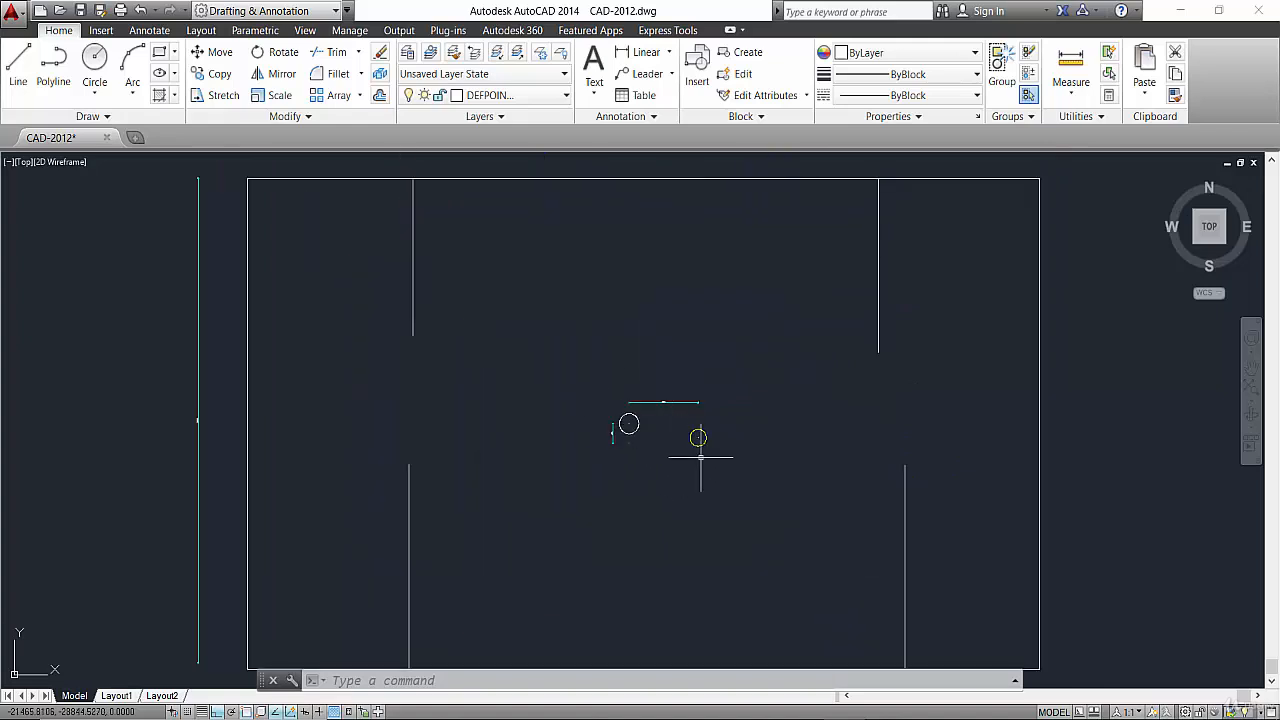
scroll(697, 446, up, 4)
scroll(674, 411, down, 5)
scroll(690, 400, up, 4)
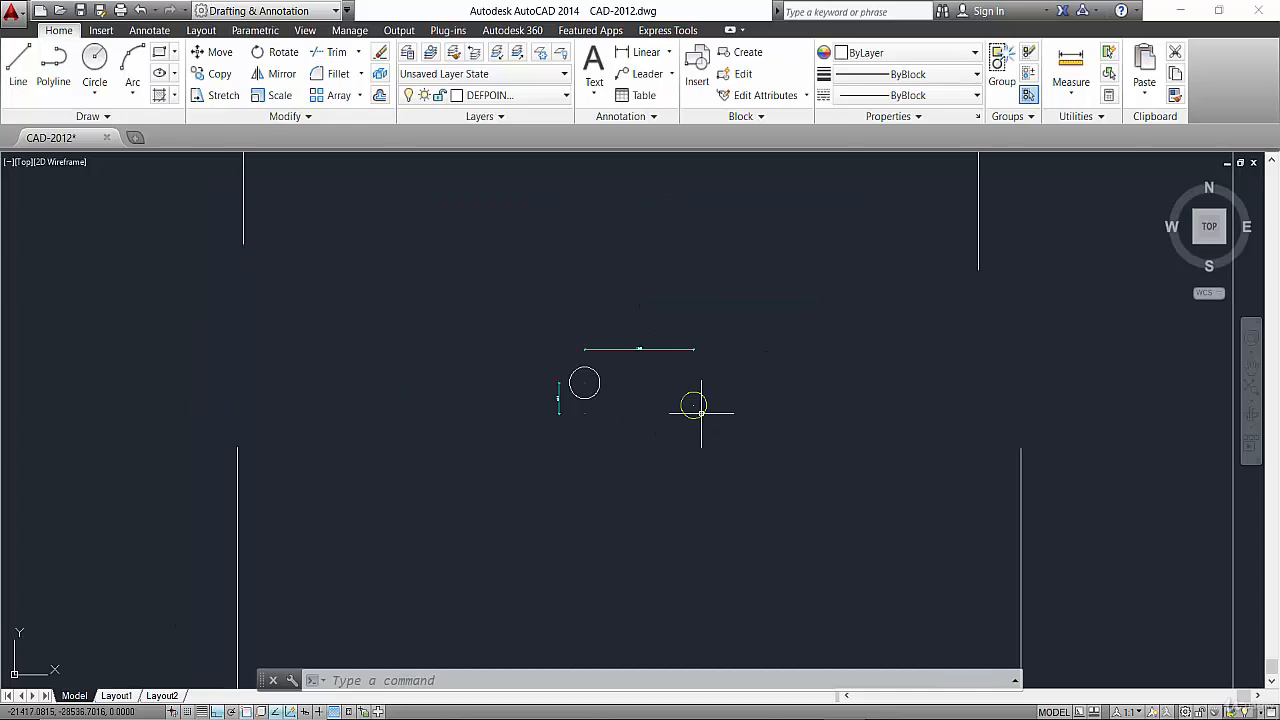
mouse_move(701, 412)
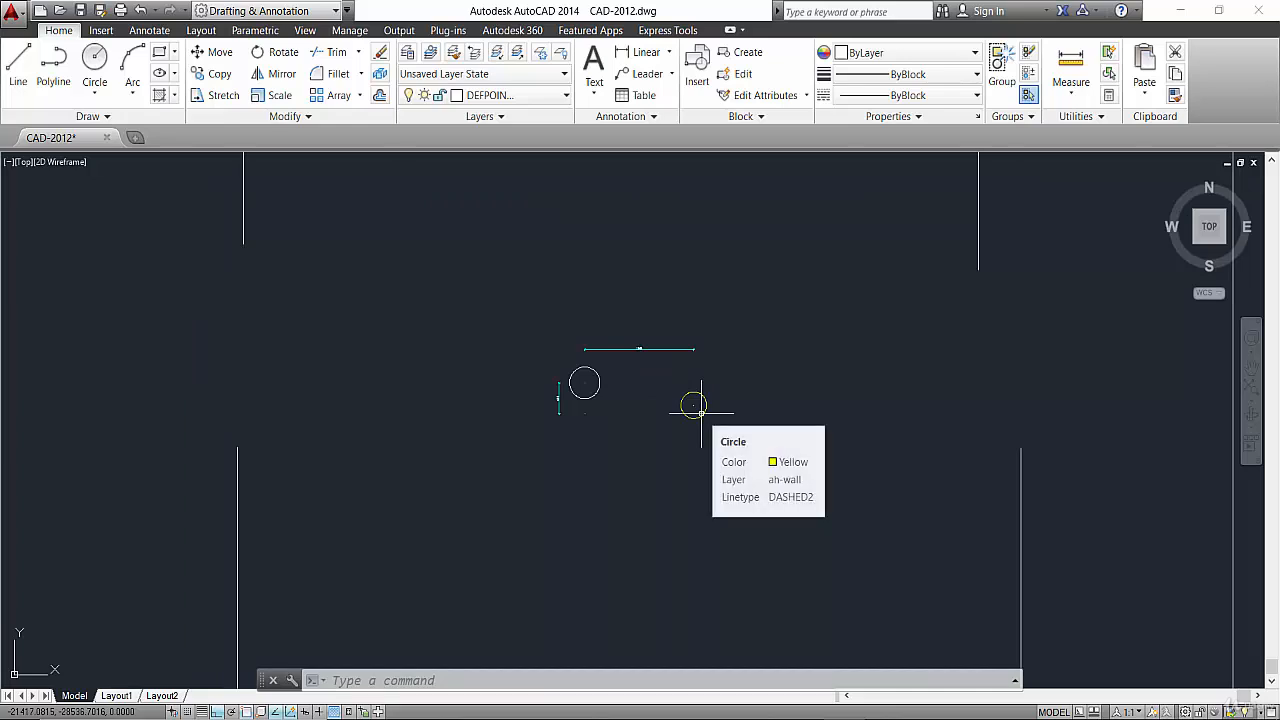
scroll(477, 434, down, 5)
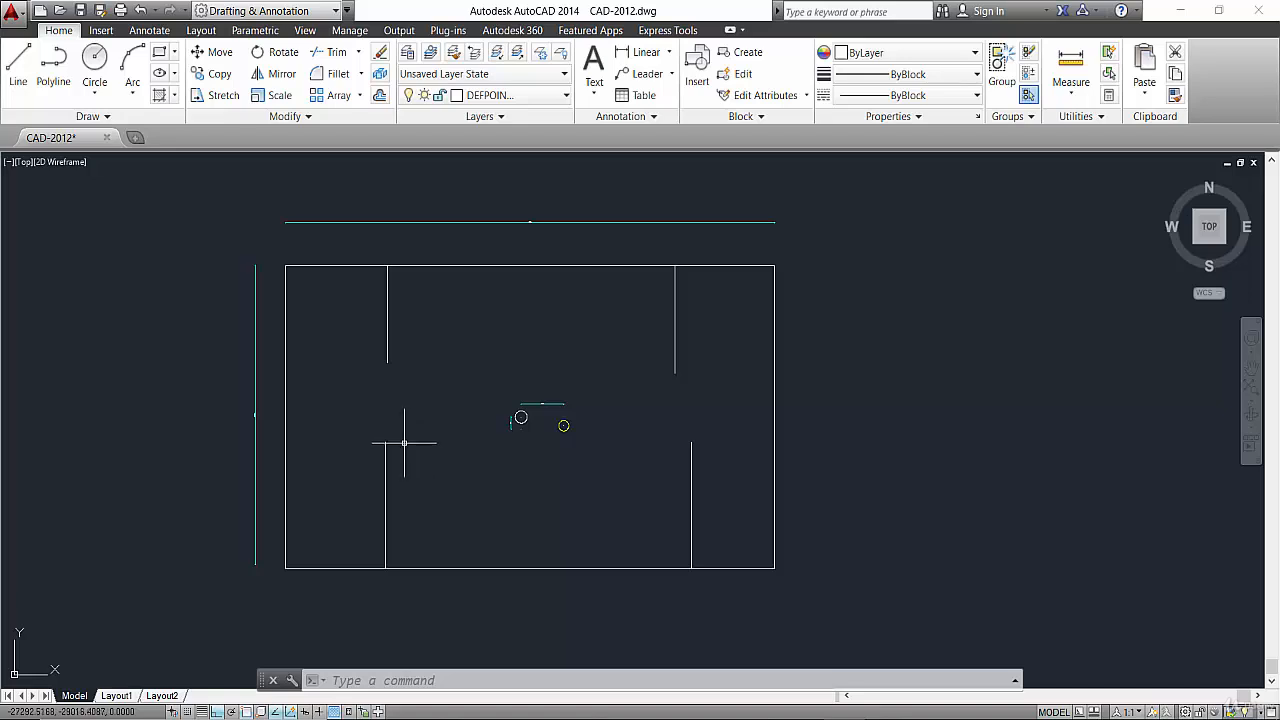
Delete the upper-left, upper-right and lower-right interior wall lines inside the rectangle.
click(404, 441)
click(405, 340)
click(405, 328)
click(356, 358)
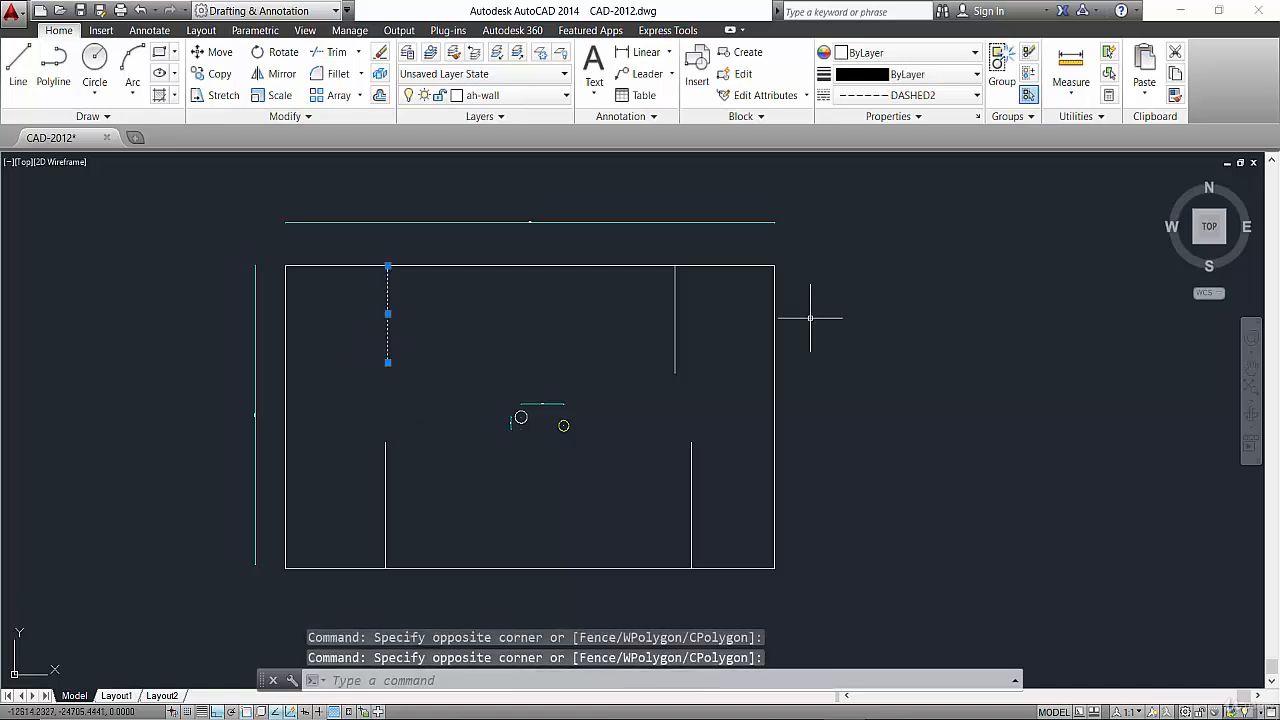
click(695, 311)
click(631, 361)
click(720, 443)
click(674, 474)
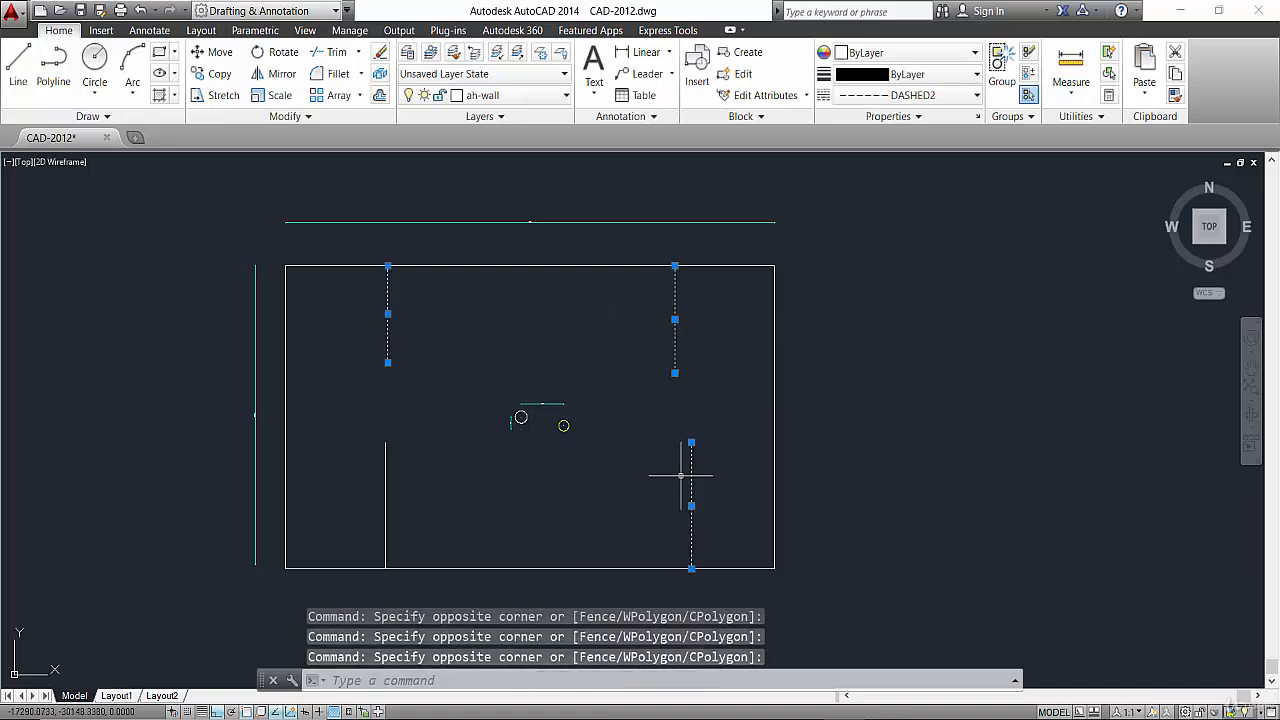
key(Delete)
Copy the yellow dashed circle horizontally to the left, past the white circle.
click(605, 424)
click(557, 442)
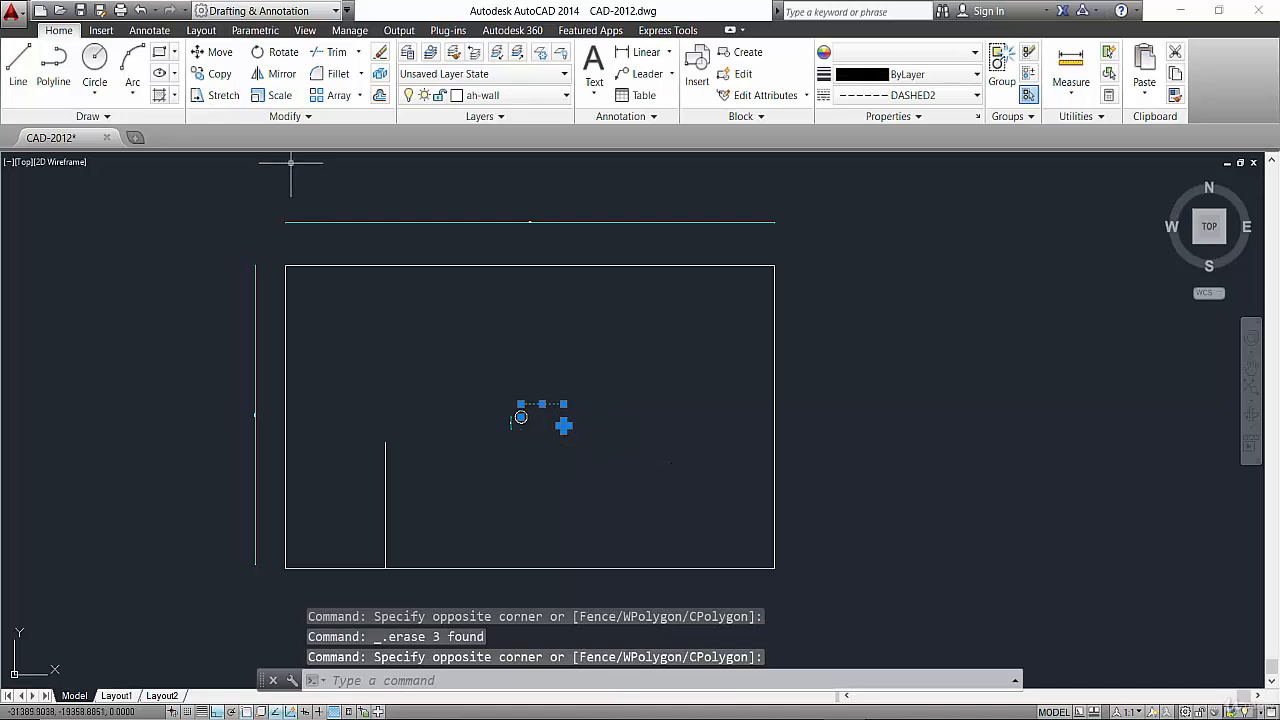
key(Escape)
scroll(567, 453, up, 2)
click(583, 394)
click(545, 424)
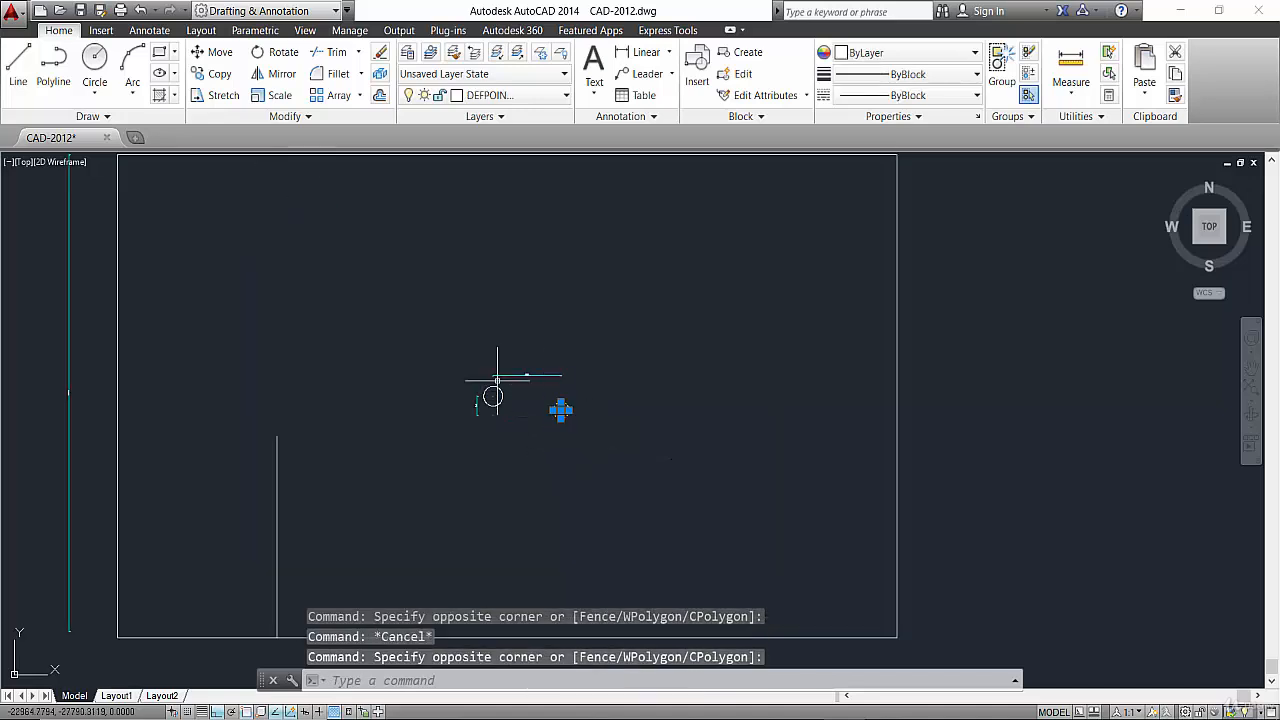
click(231, 82)
click(561, 409)
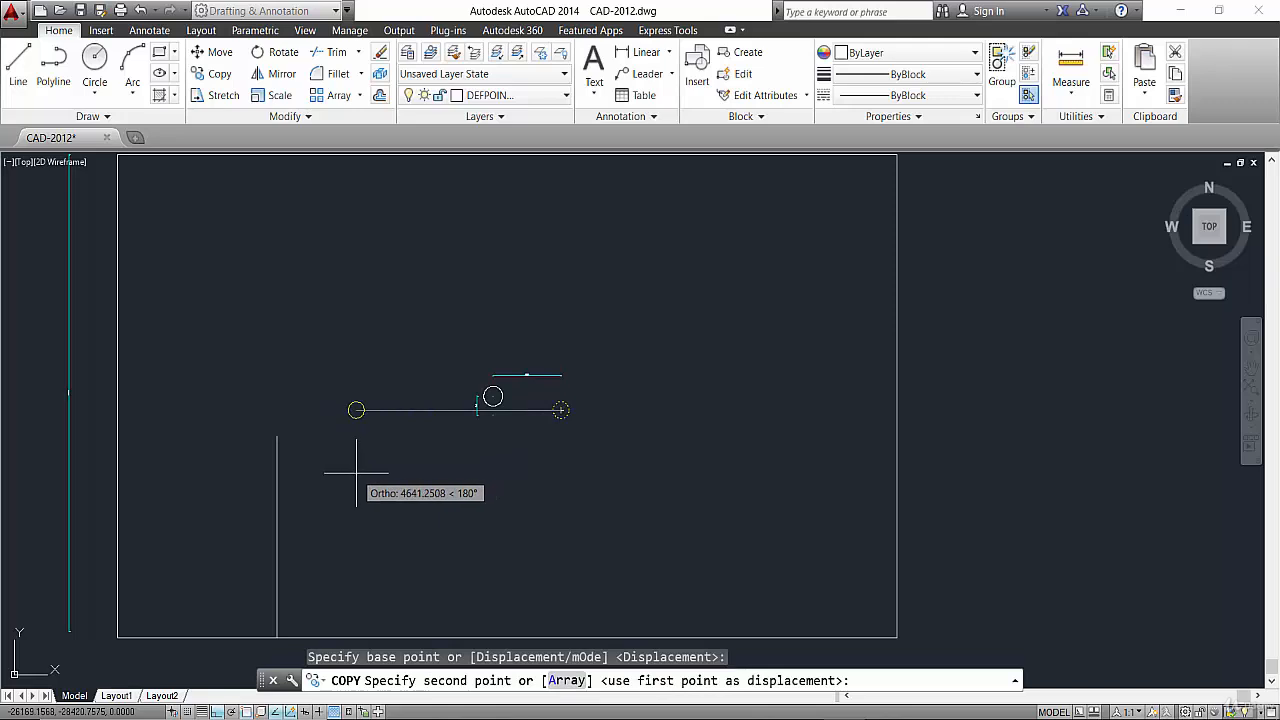
click(357, 470)
key(Escape)
Copy the lower-left interior wall line horizontally to the right side of the rectangle.
click(308, 458)
click(265, 482)
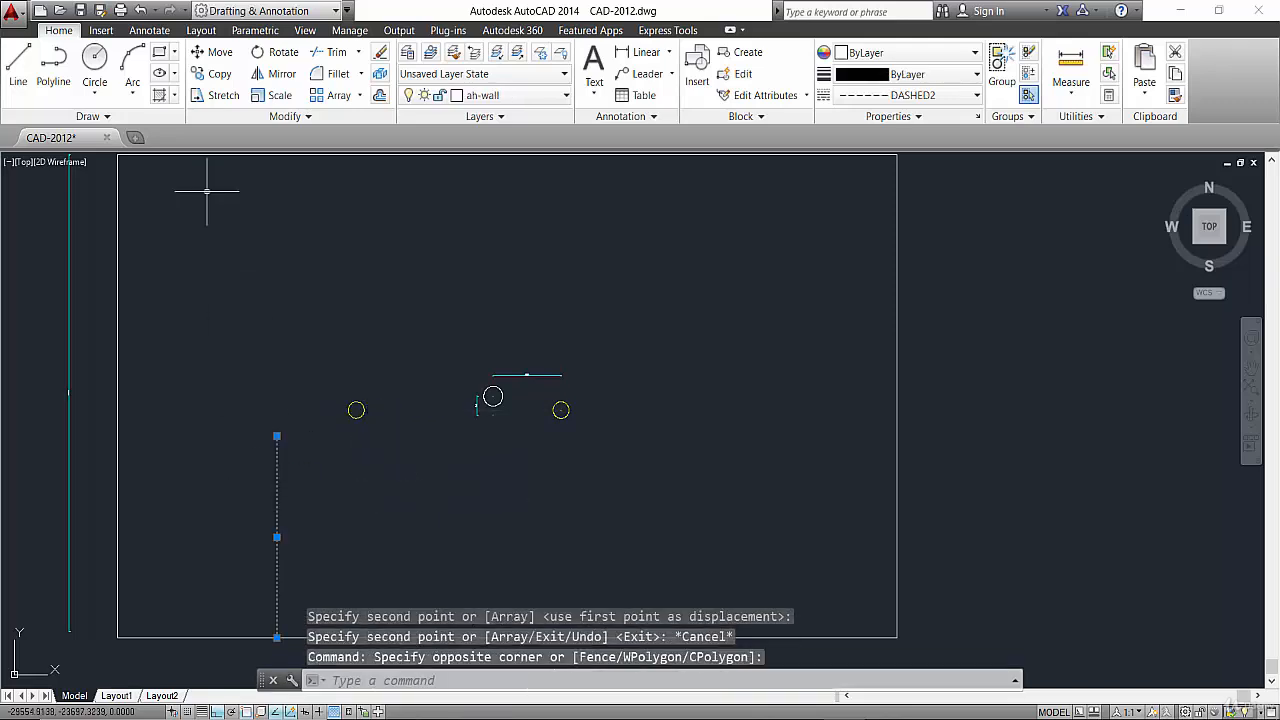
click(213, 80)
click(277, 513)
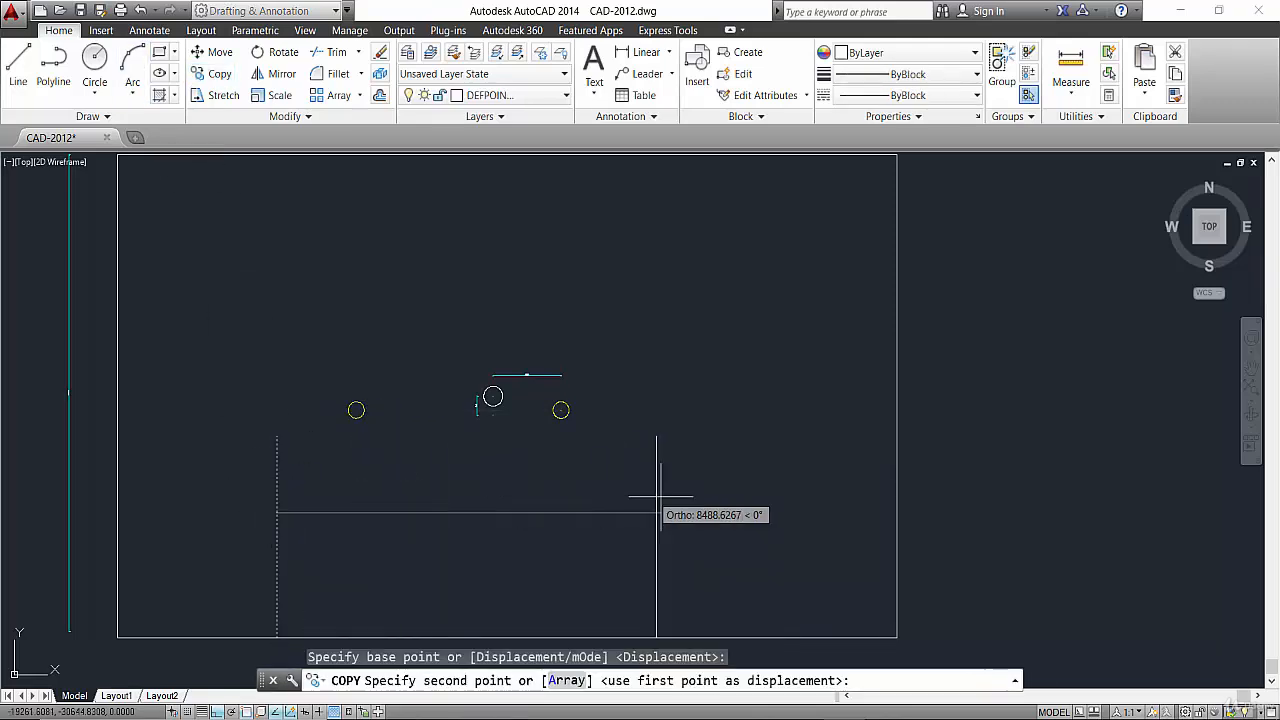
click(697, 492)
key(Escape)
click(329, 380)
click(376, 430)
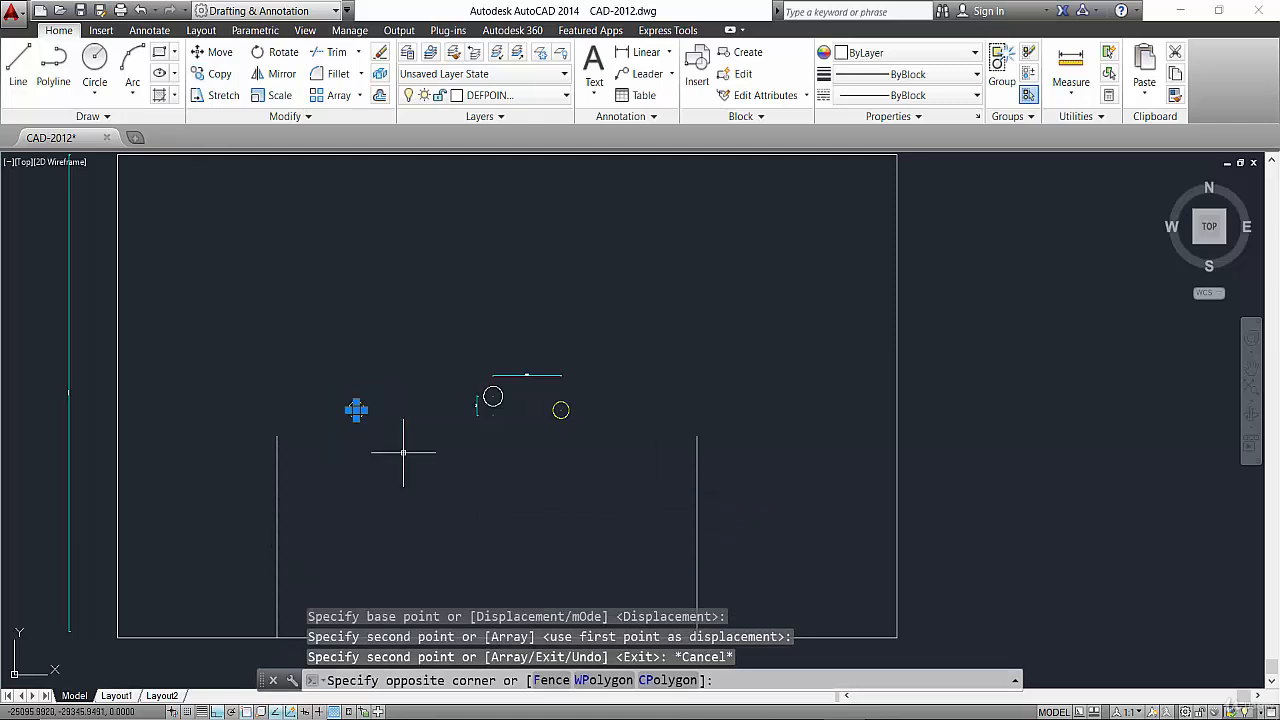
click(213, 73)
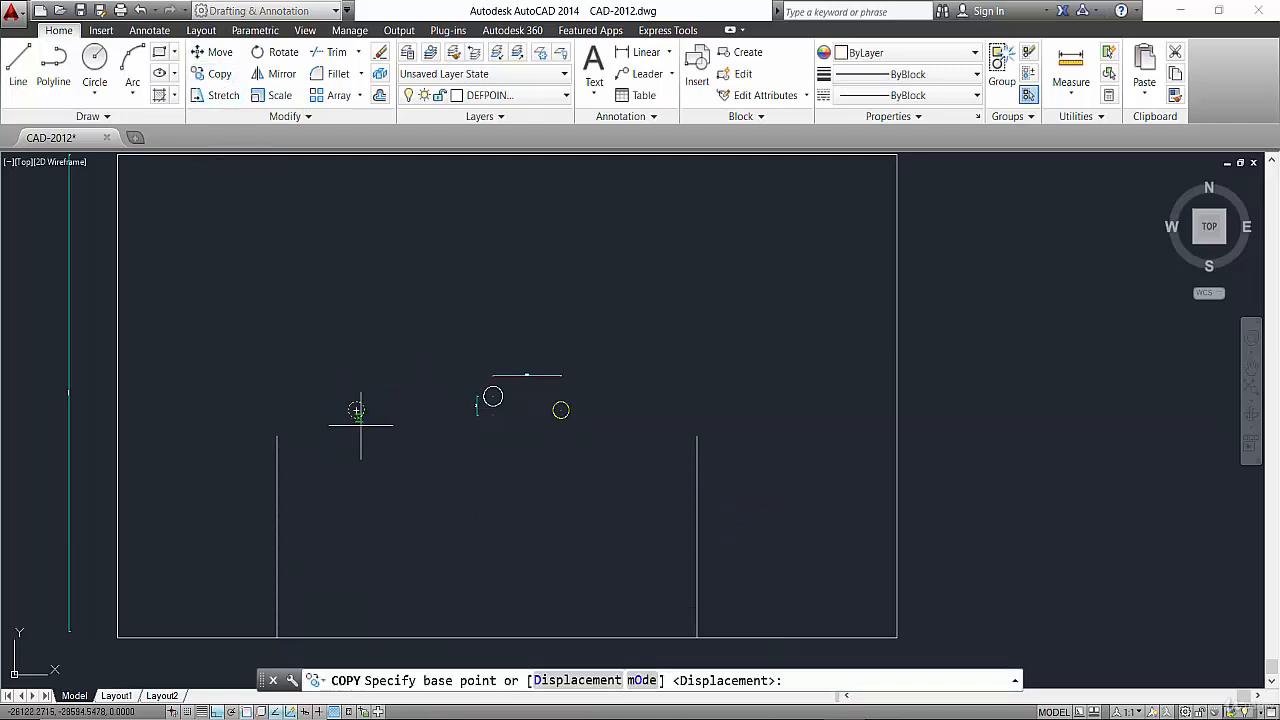
key(Escape)
Move the copied yellow circle to the right, just beside the white circle.
click(341, 381)
click(374, 428)
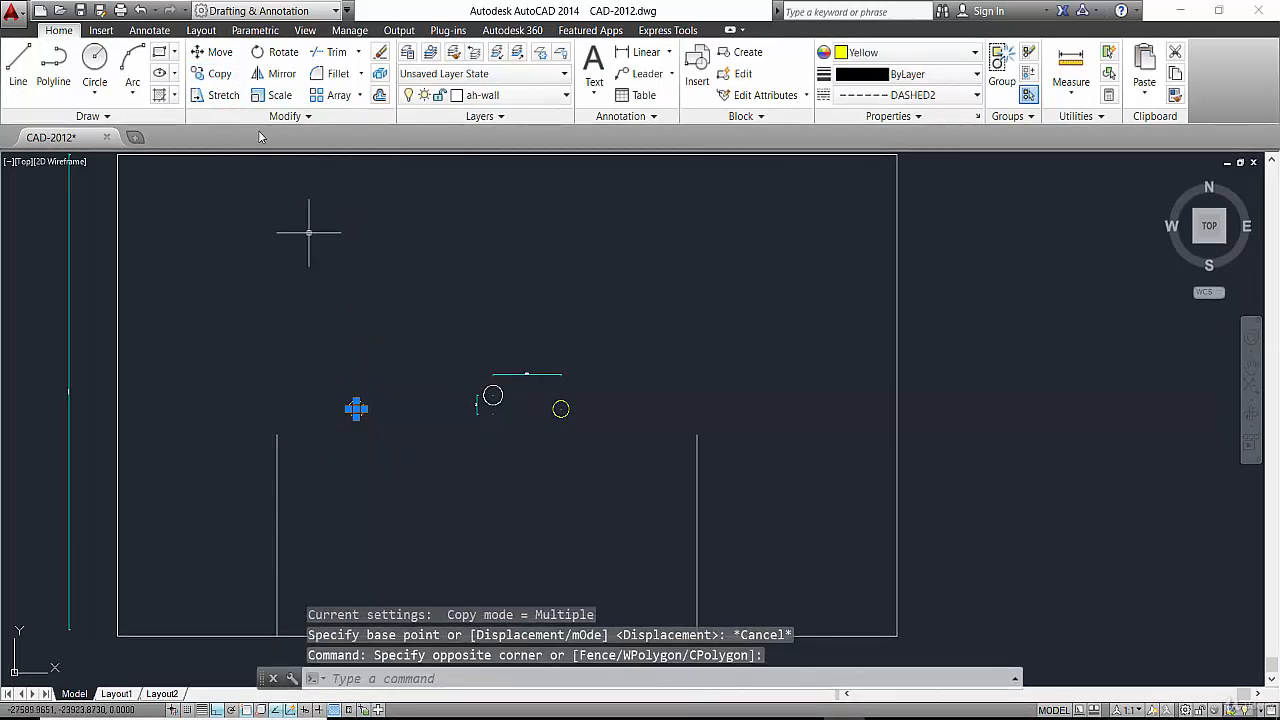
click(210, 52)
click(356, 408)
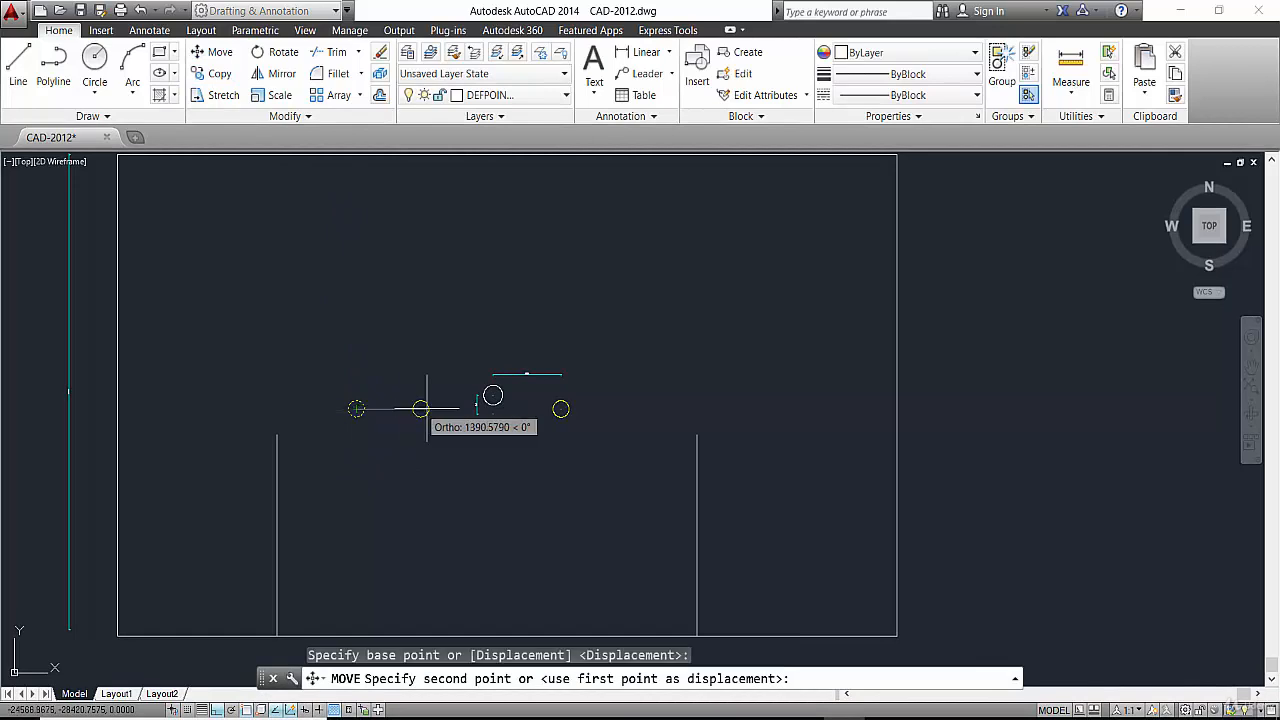
click(516, 418)
key(Escape)
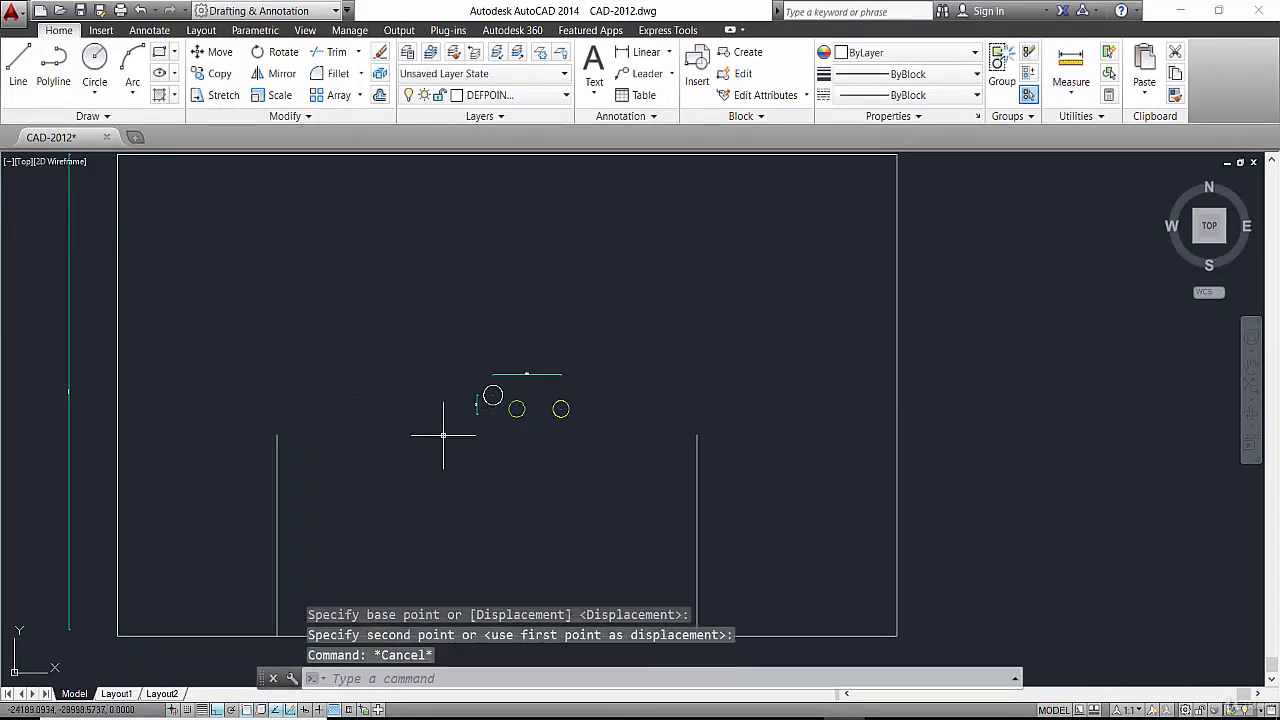
Copy both lower interior wall lines straight up so they start at the rectangle's top edge.
click(306, 523)
click(271, 534)
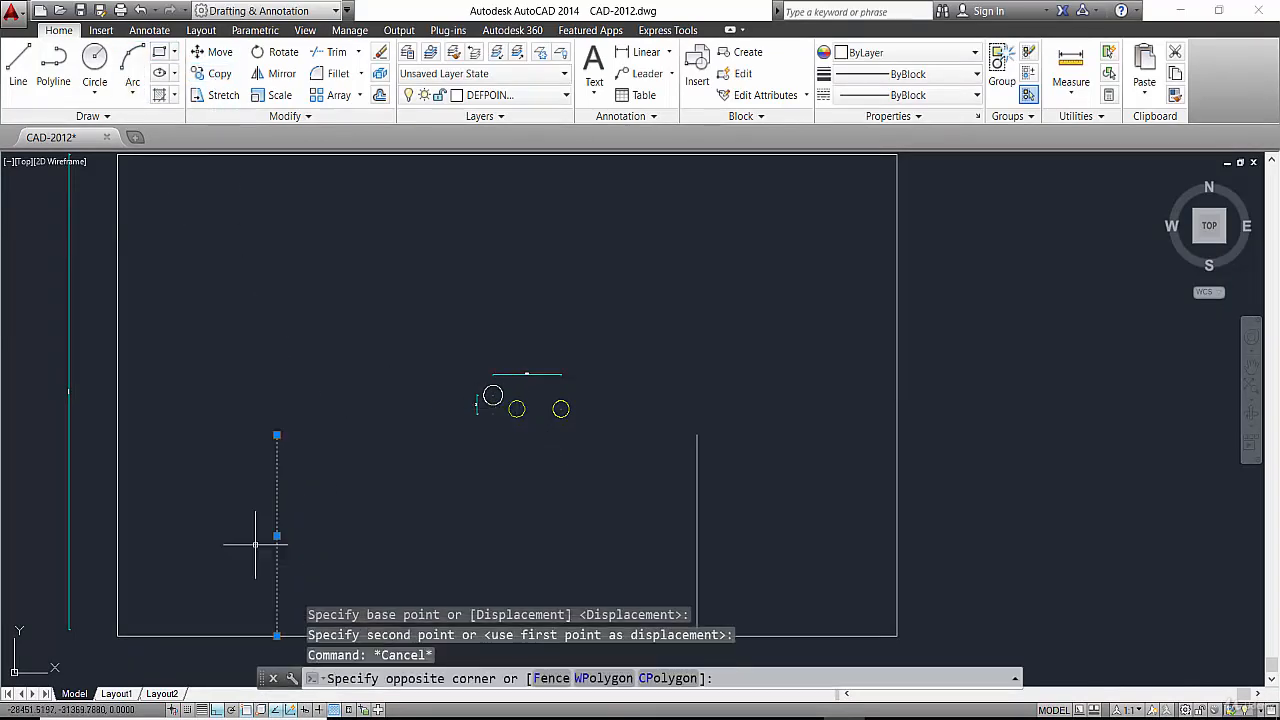
click(728, 491)
click(571, 517)
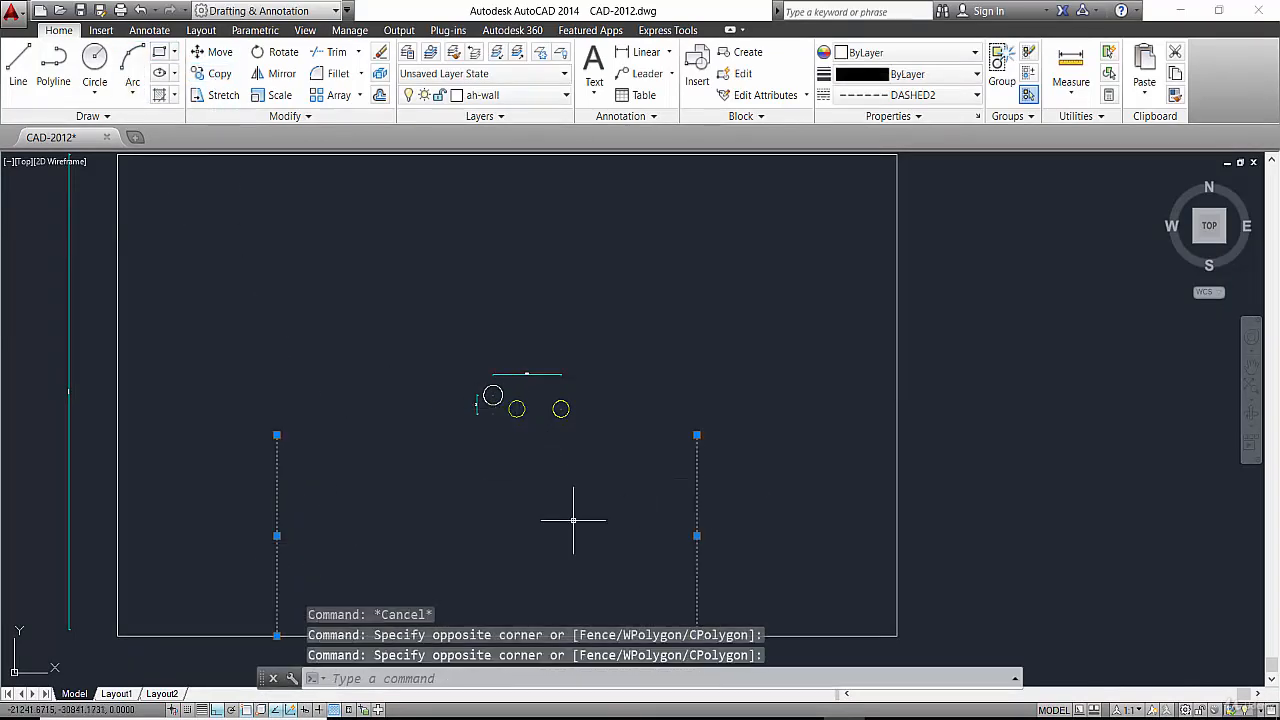
click(212, 73)
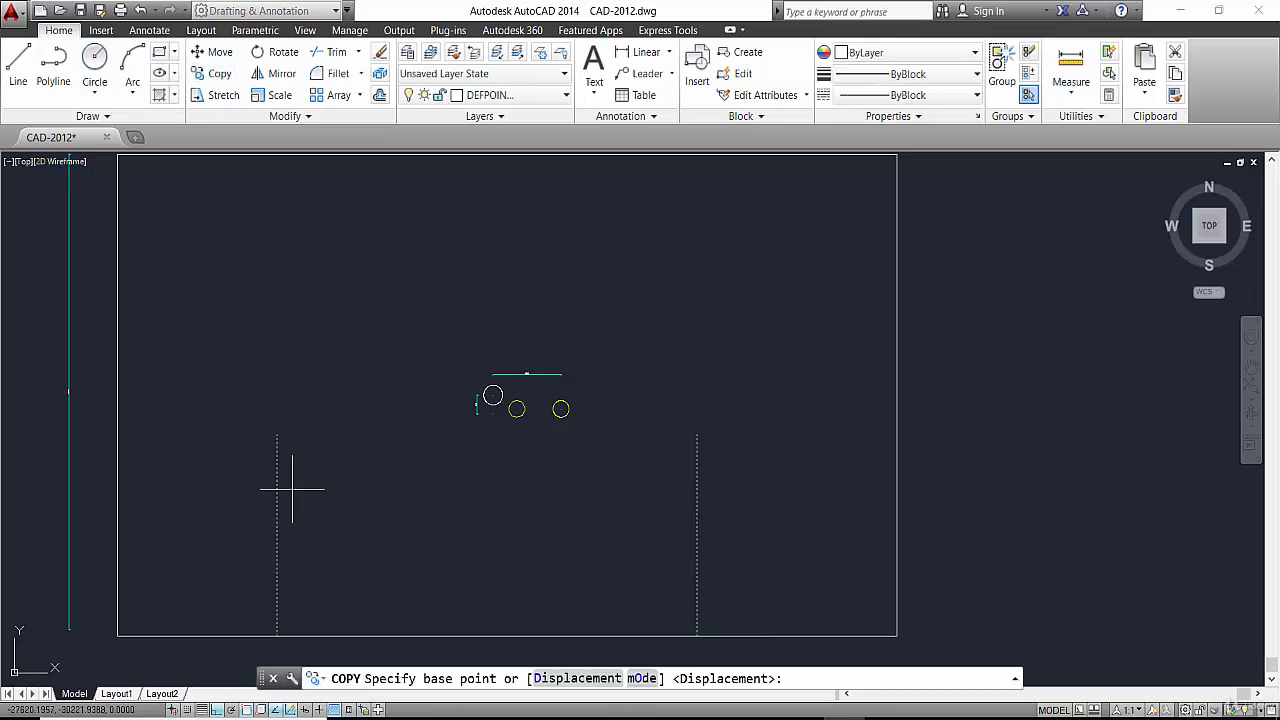
click(277, 422)
middle_drag(294, 234, 307, 365)
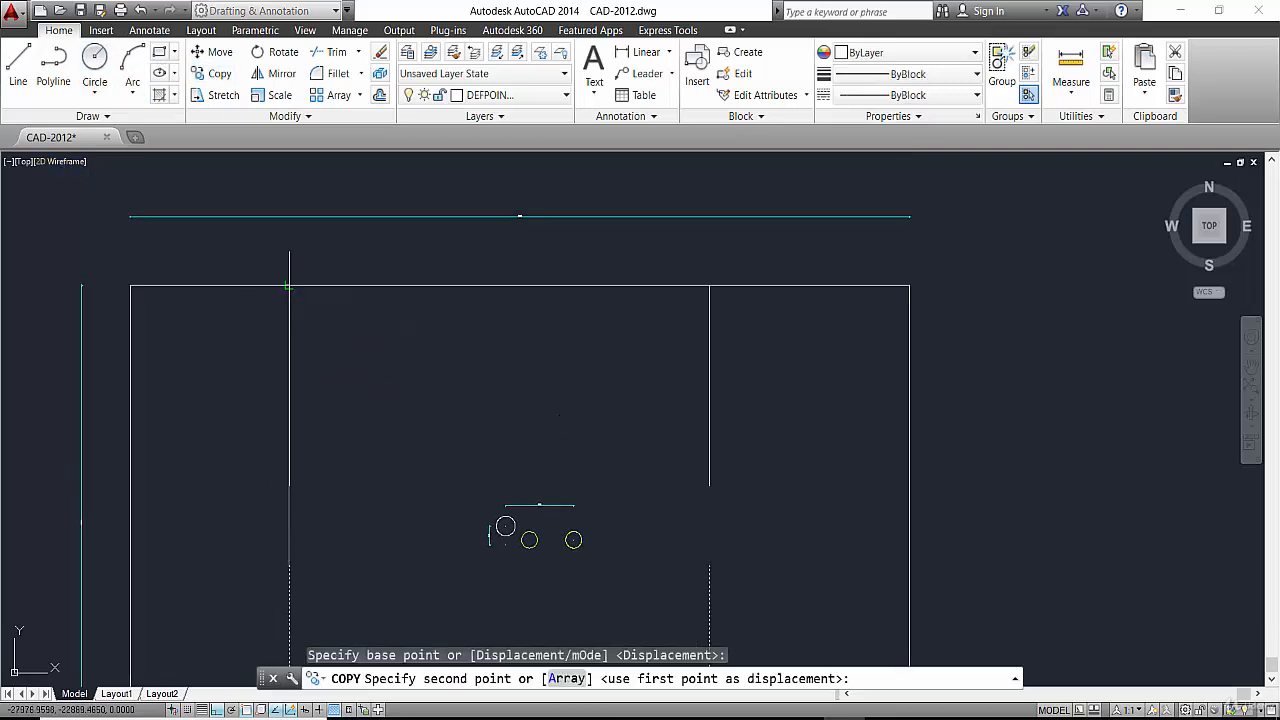
click(292, 286)
key(Escape)
Copy the yellow circle beside the white circle straight up above the dimension line.
click(522, 526)
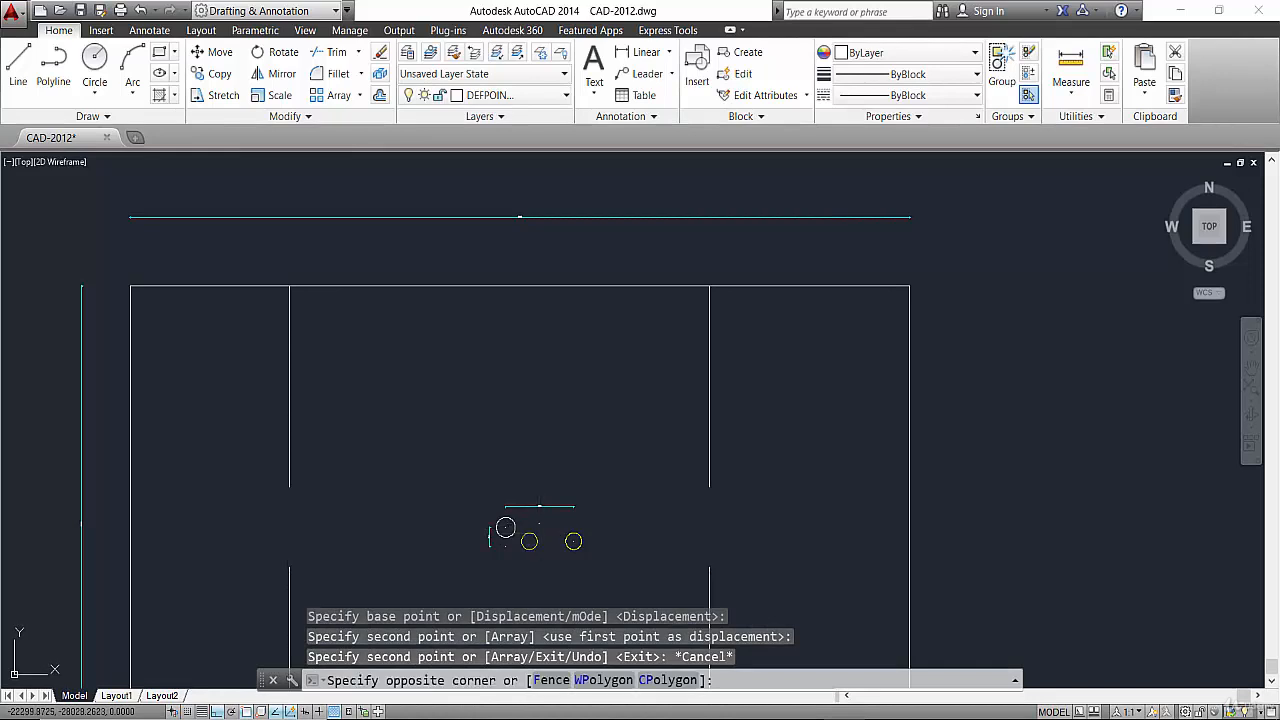
click(521, 560)
click(213, 73)
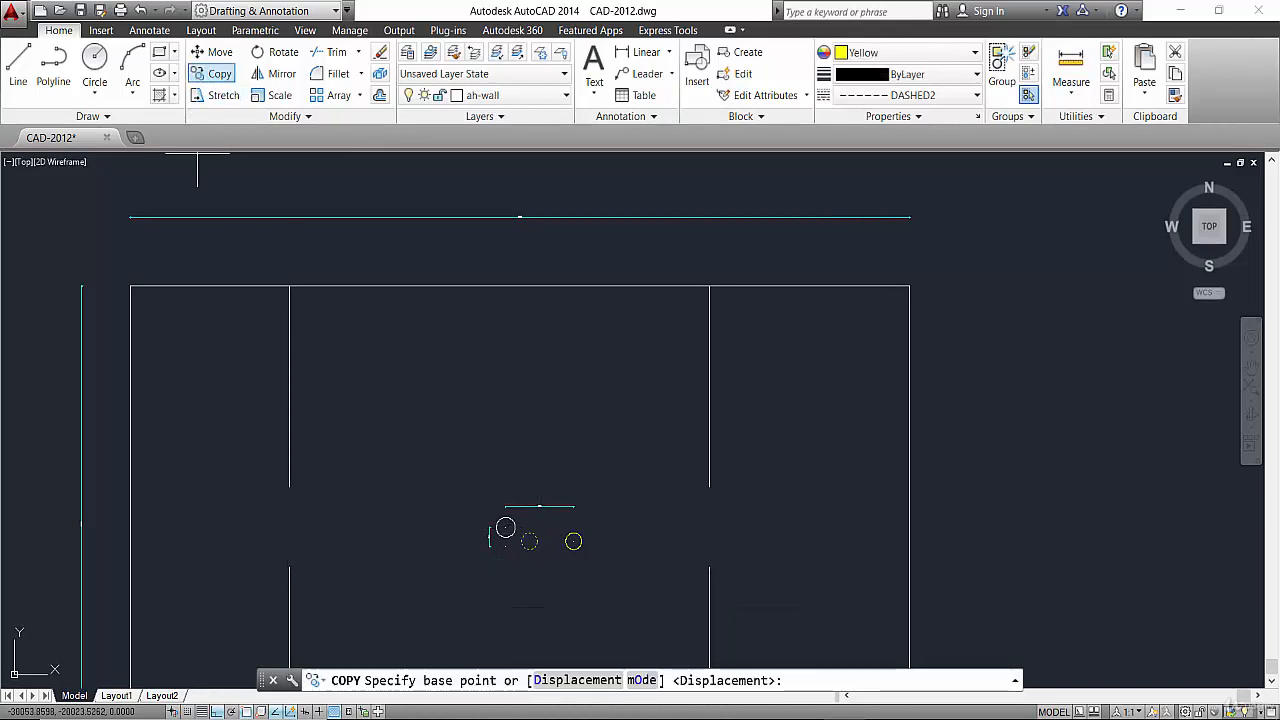
click(529, 540)
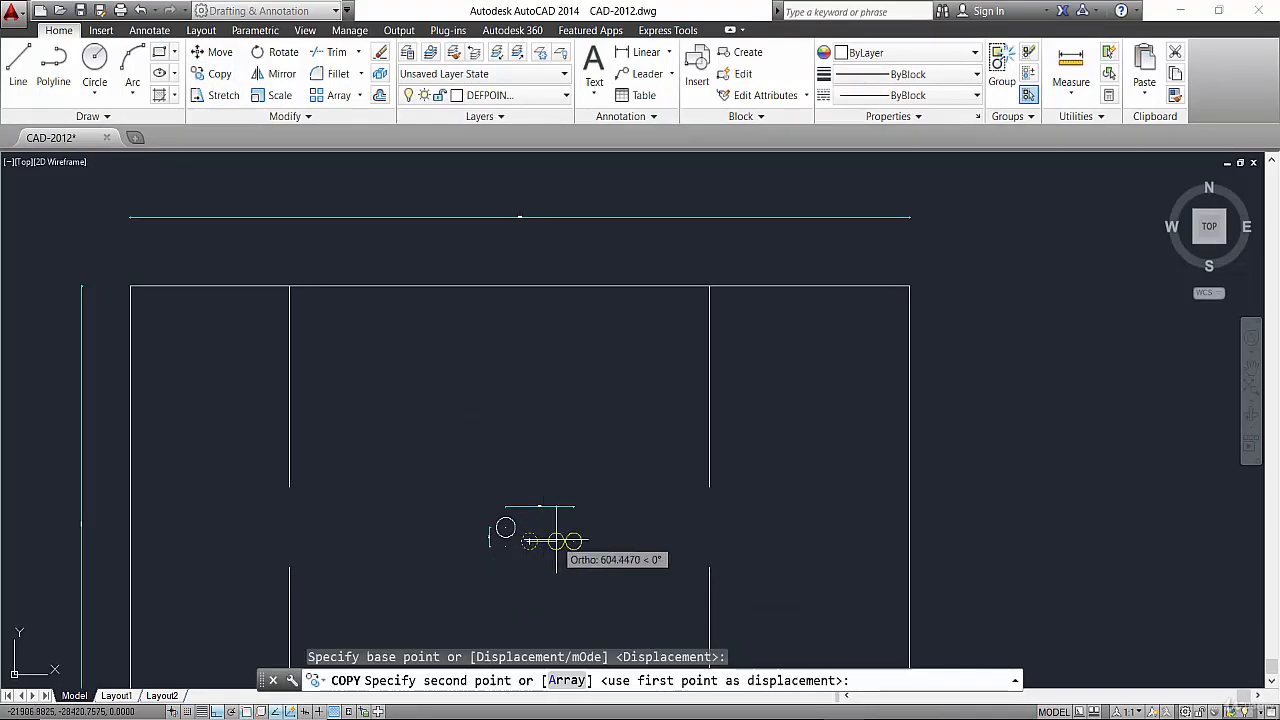
click(531, 470)
key(Escape)
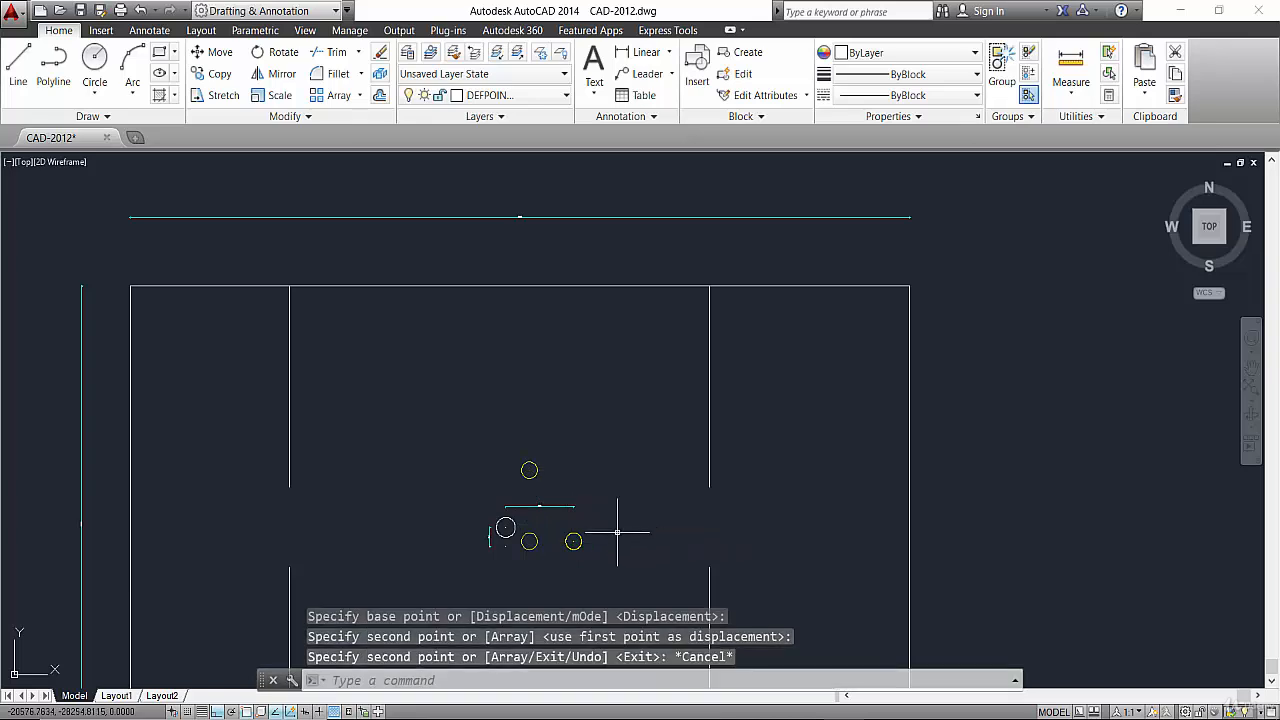
Delete the yellow circle beside the white circle and the yellow circle above the dimension line.
click(615, 533)
click(527, 563)
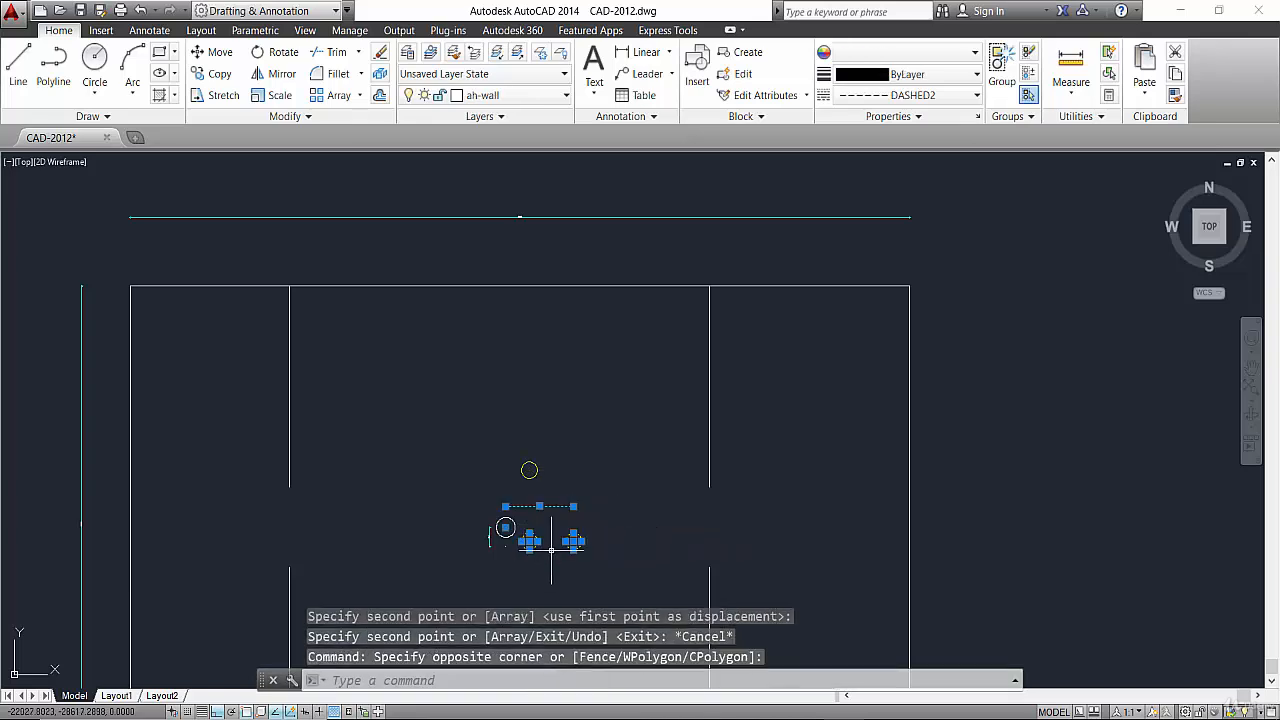
key(Escape)
scroll(556, 556, up, 2)
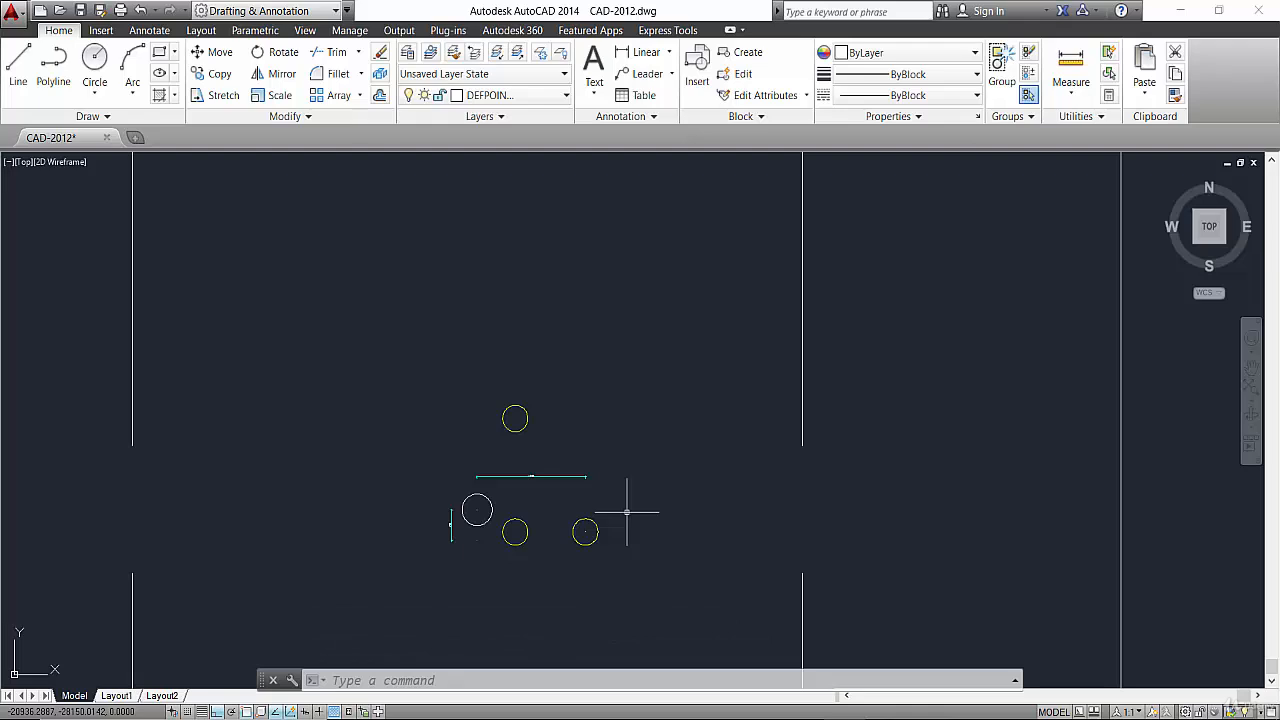
key(Escape)
key(Escape)
click(513, 543)
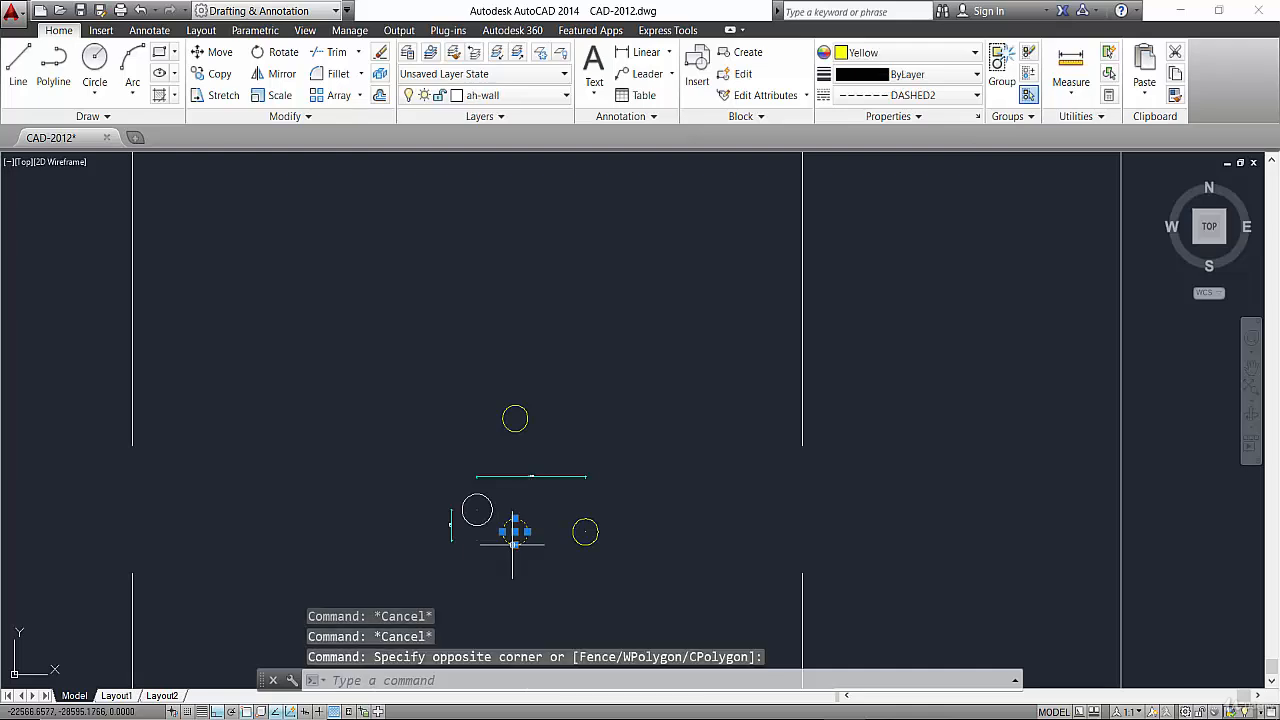
key(Delete)
click(508, 408)
key(Delete)
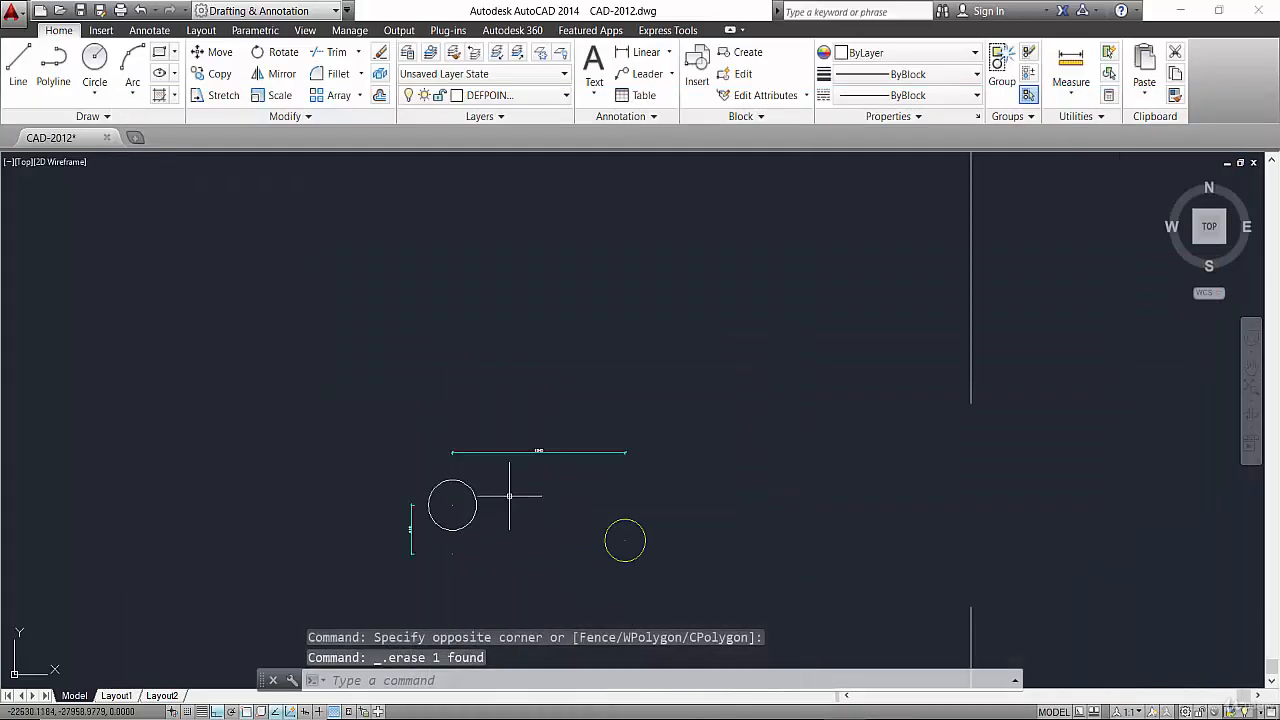
click(431, 408)
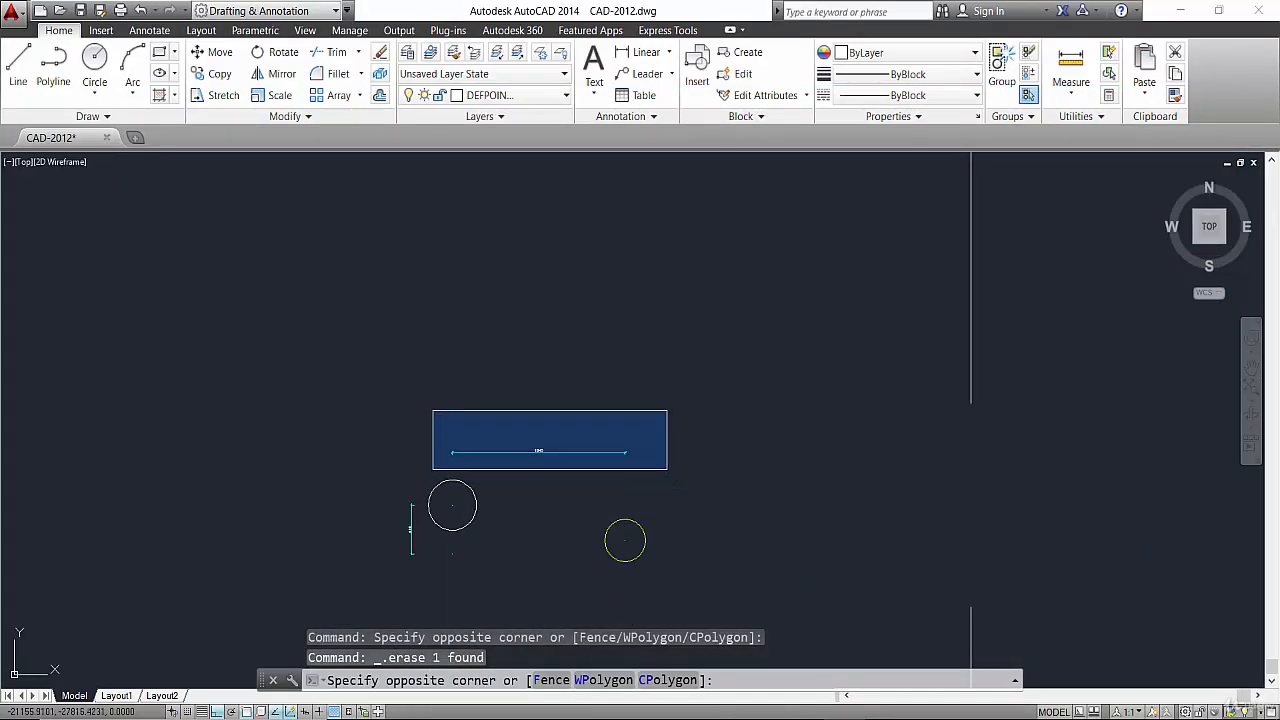
click(667, 469)
click(424, 418)
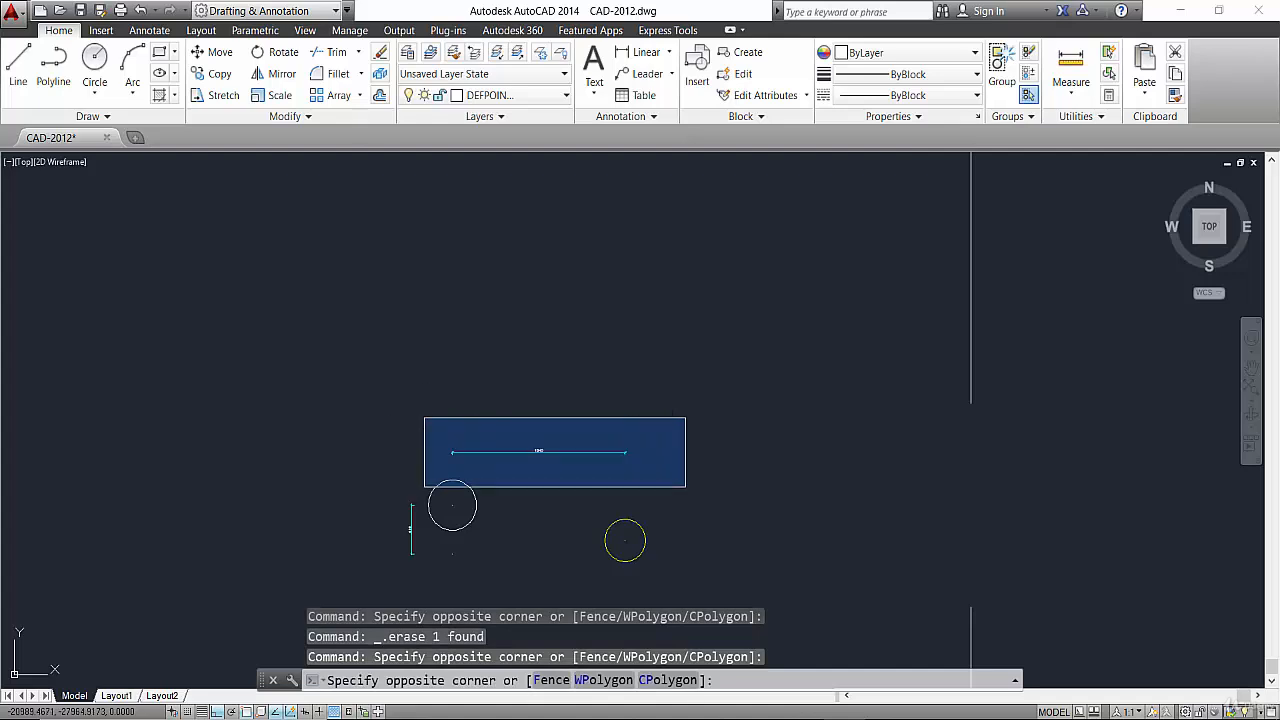
key(Escape)
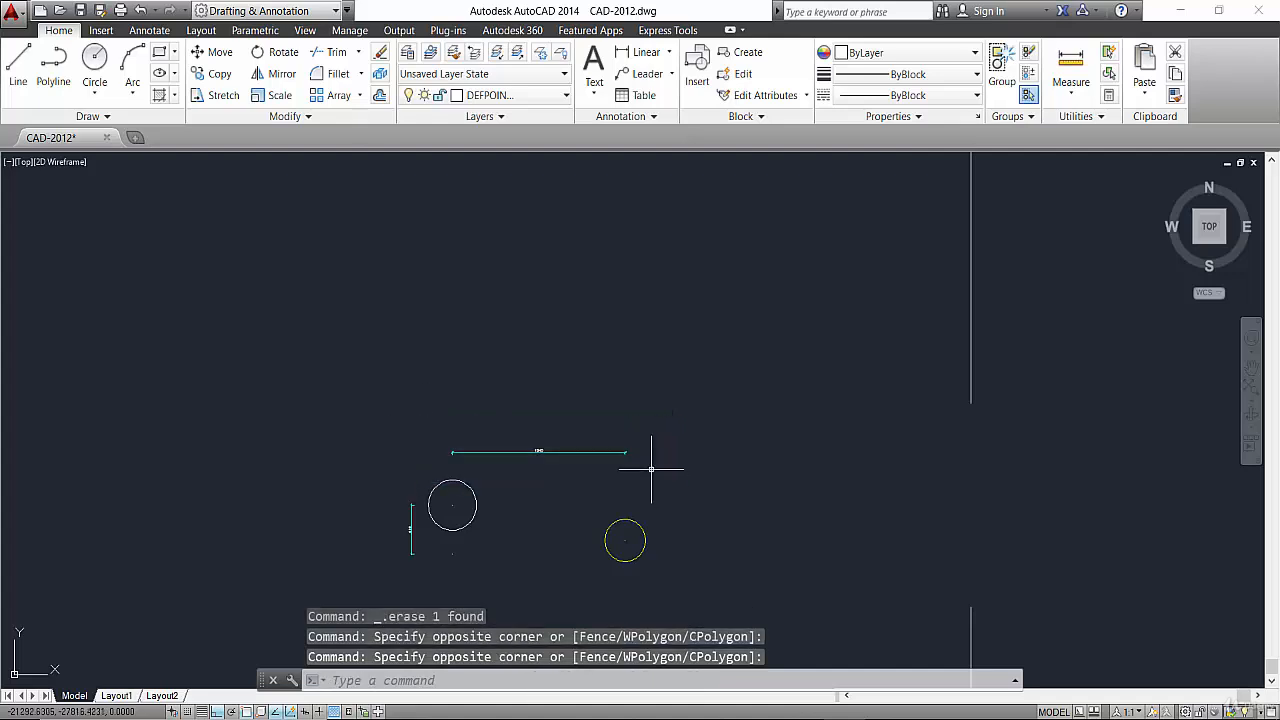
scroll(624, 388, down, 2)
scroll(624, 388, up, 3)
scroll(543, 314, up, 3)
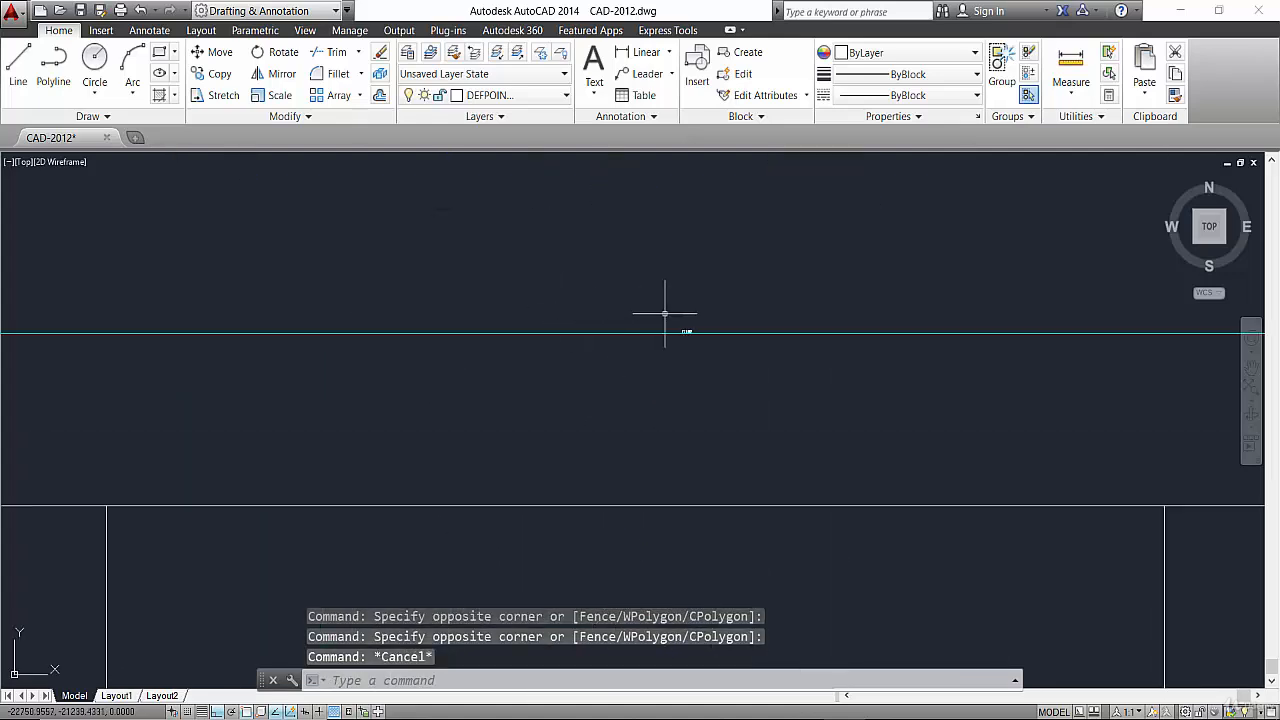
click(715, 301)
key(Escape)
scroll(687, 331, down, 2)
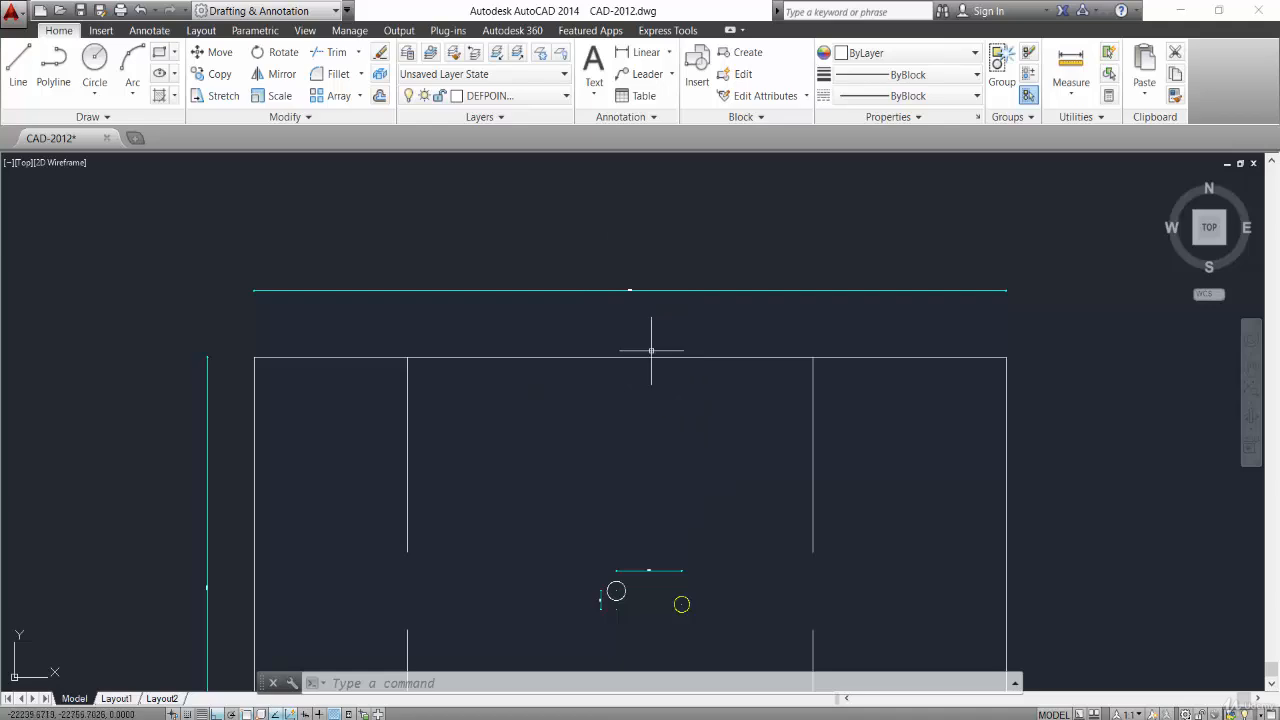
middle_drag(577, 626, 607, 513)
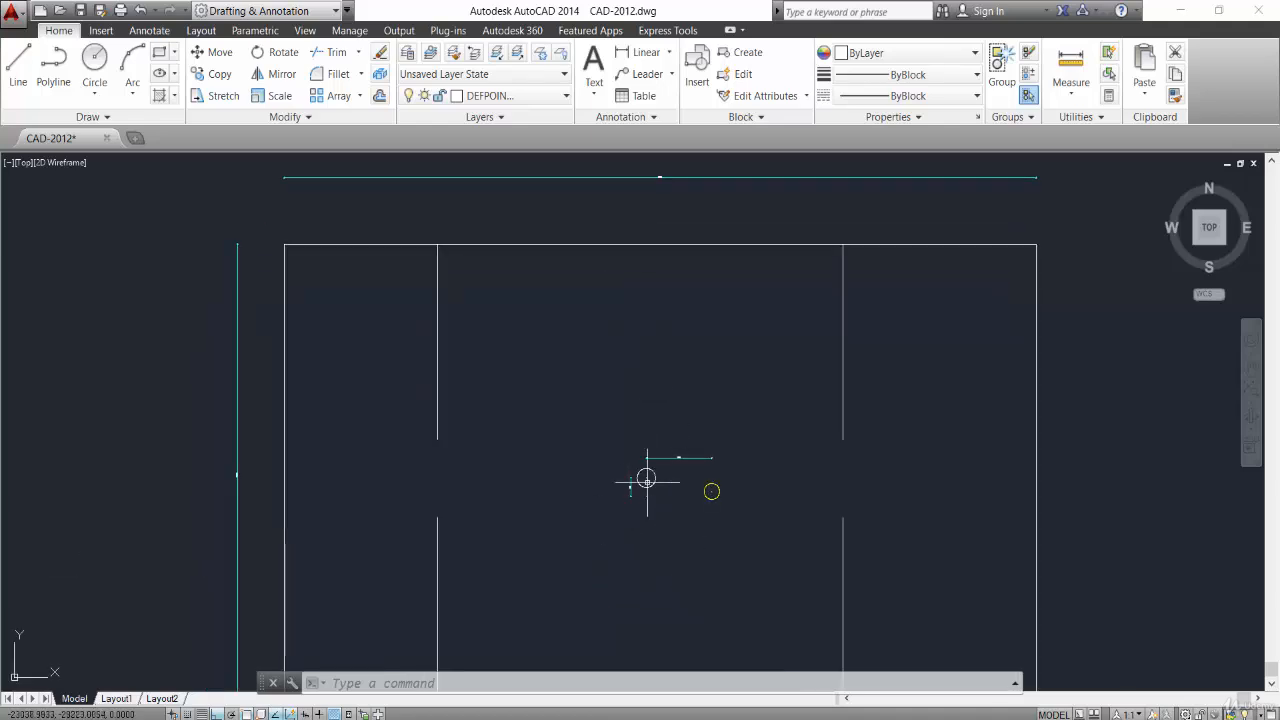
scroll(630, 515, up, 2)
scroll(394, 449, down, 2)
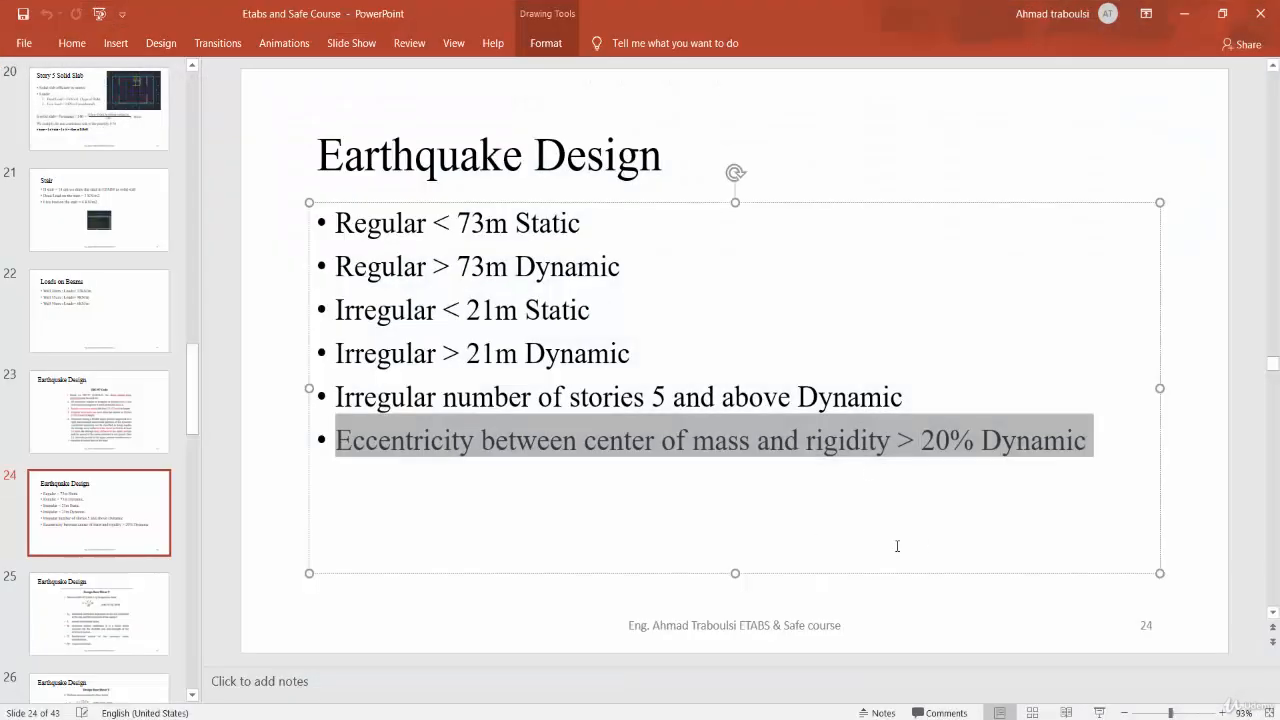
click(866, 511)
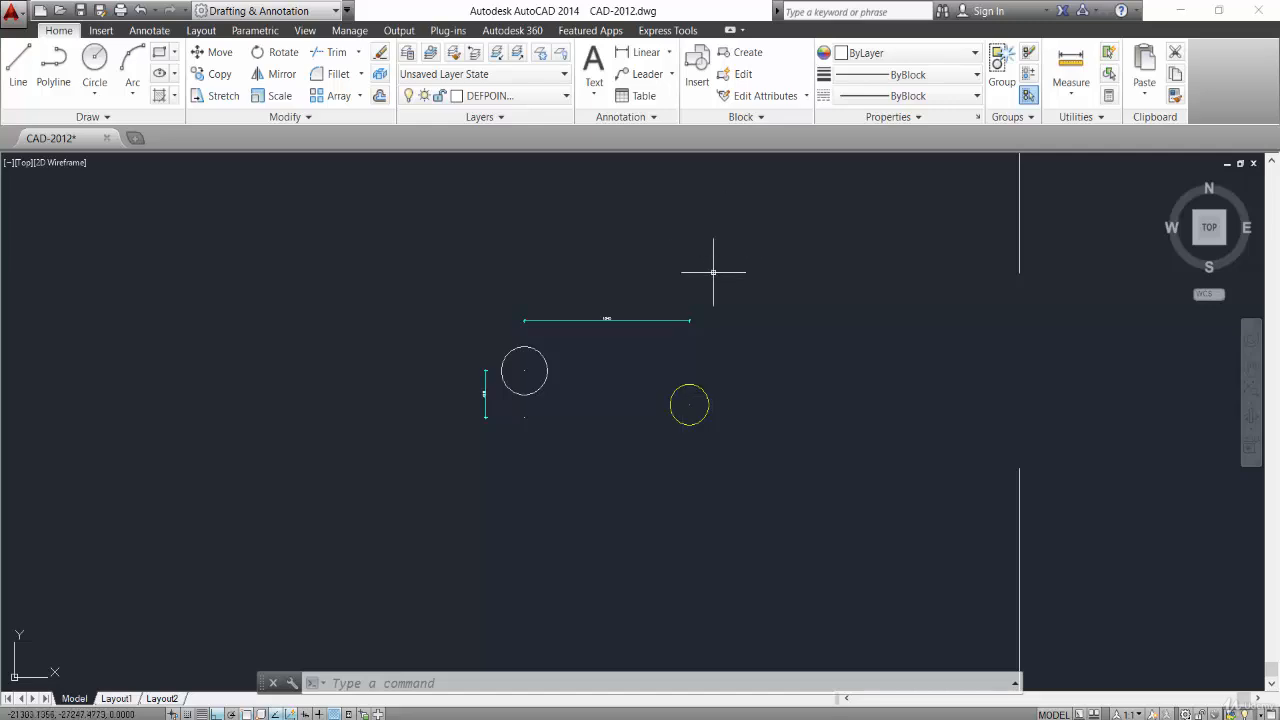
scroll(700, 292, down, 4)
middle_drag(700, 294, 709, 371)
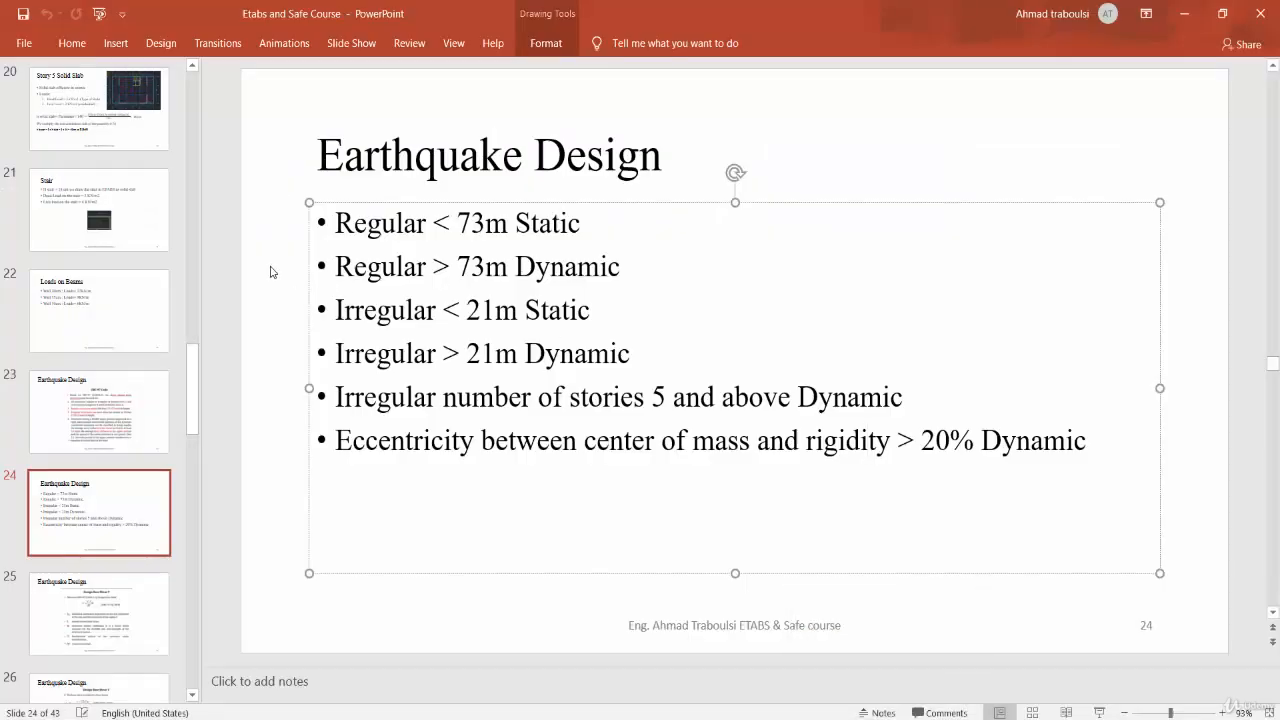
click(270, 271)
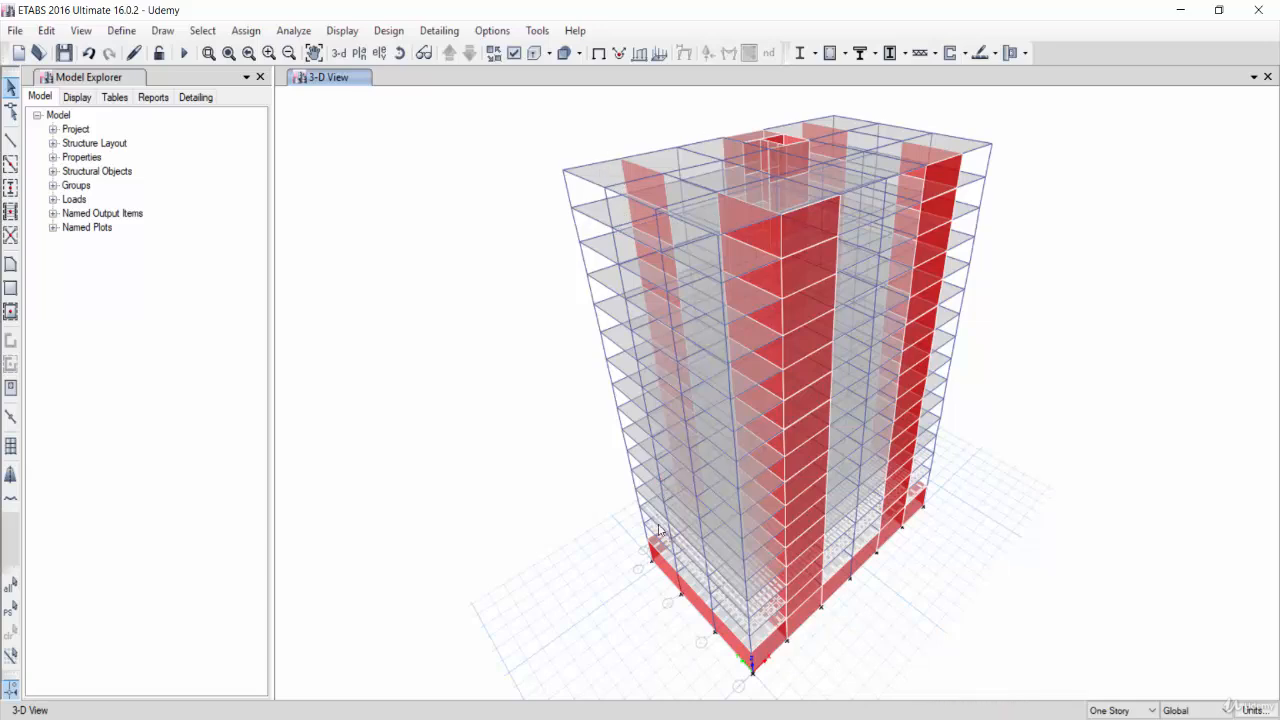
Switch to ETABS and open the plan view of Story16 from the default story-level plan options.
click(359, 54)
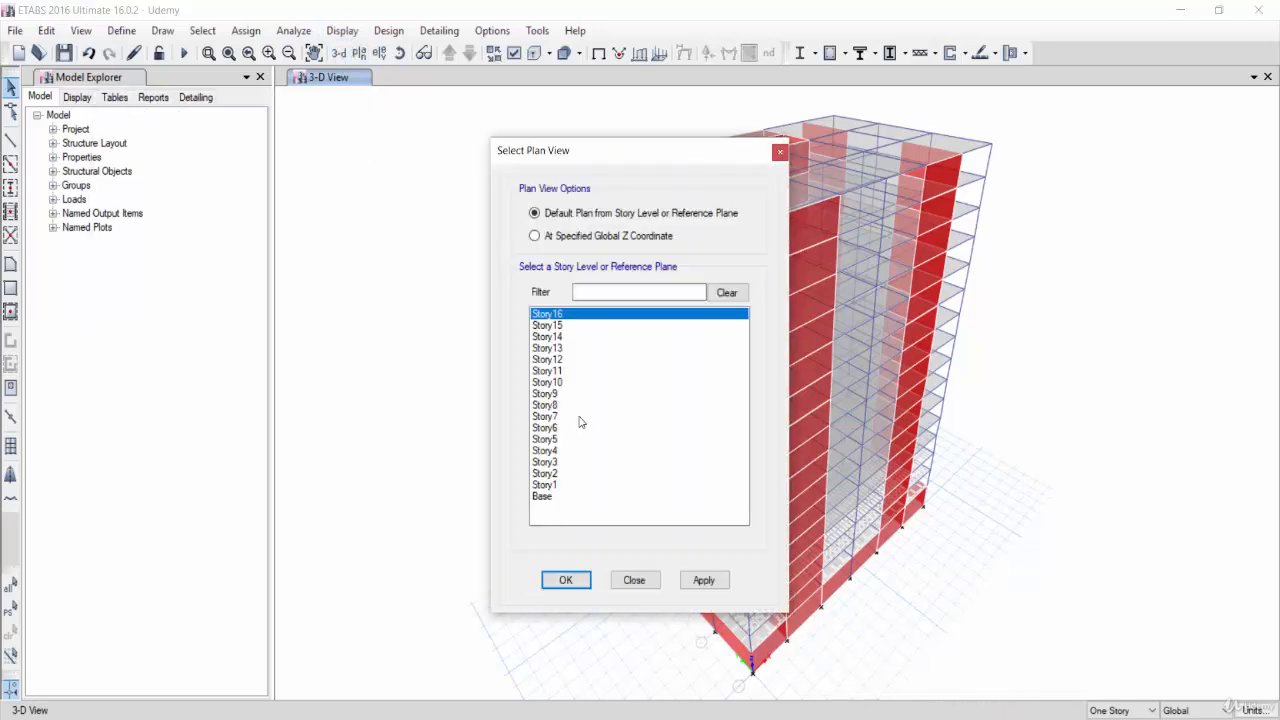
click(565, 580)
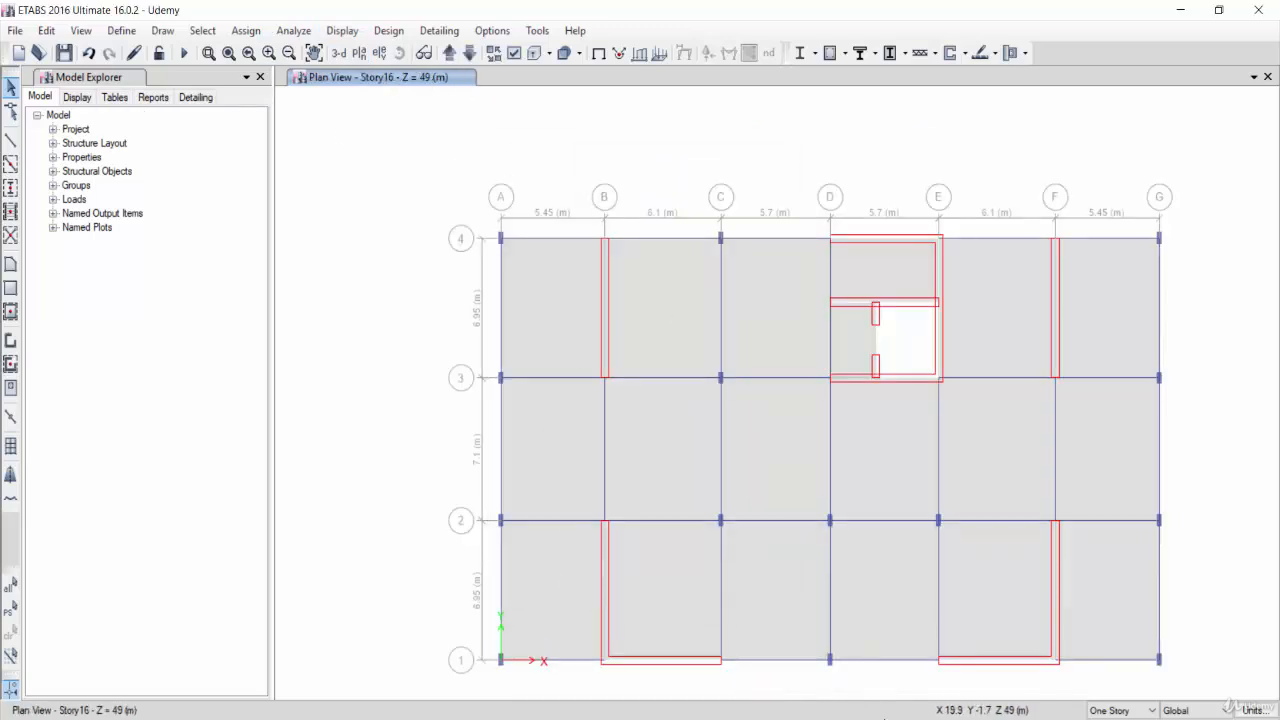
Switch to PowerPoint and highlight the earthquake design criteria lines on slide 24 to review them.
click(850, 718)
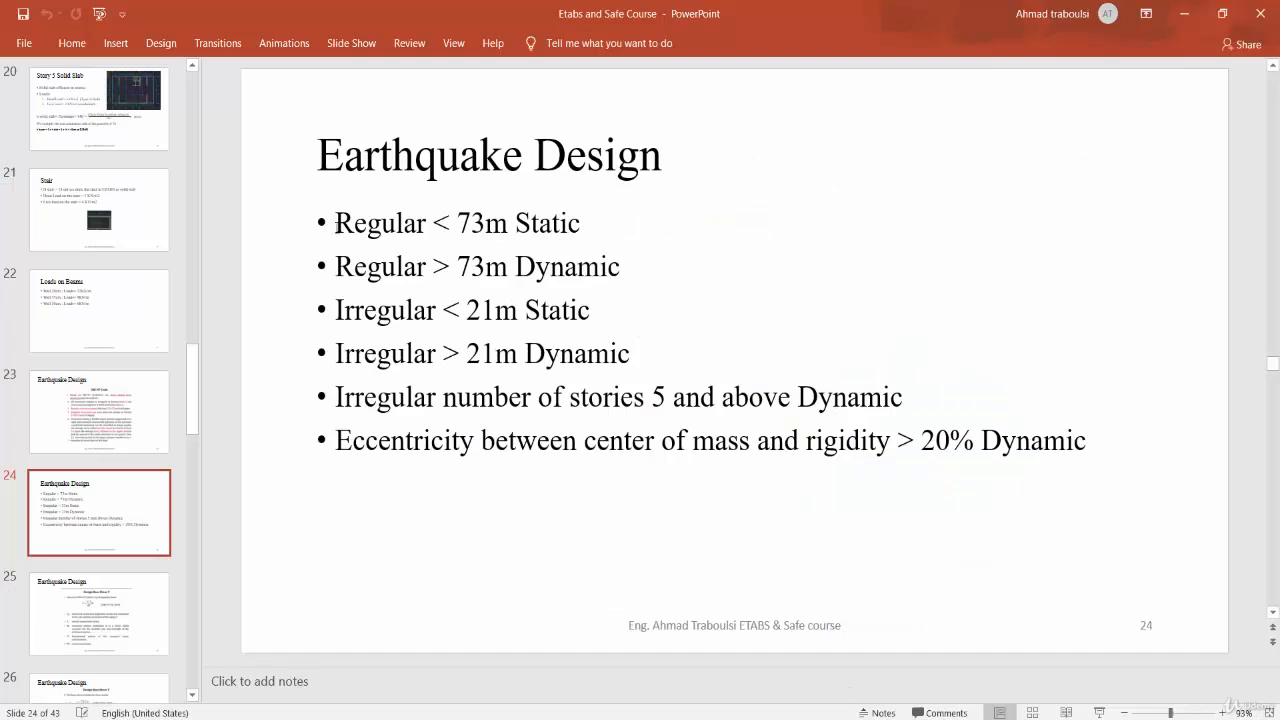
drag(335, 224, 577, 226)
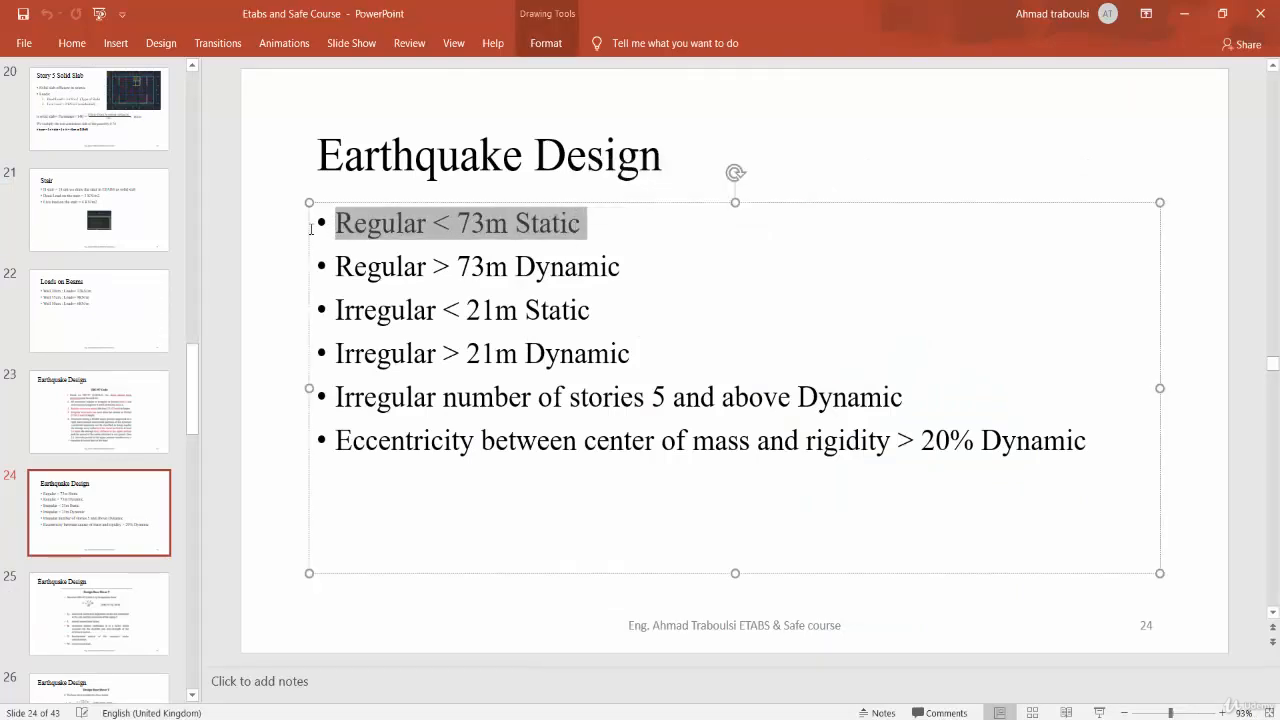
click(340, 228)
drag(336, 224, 430, 224)
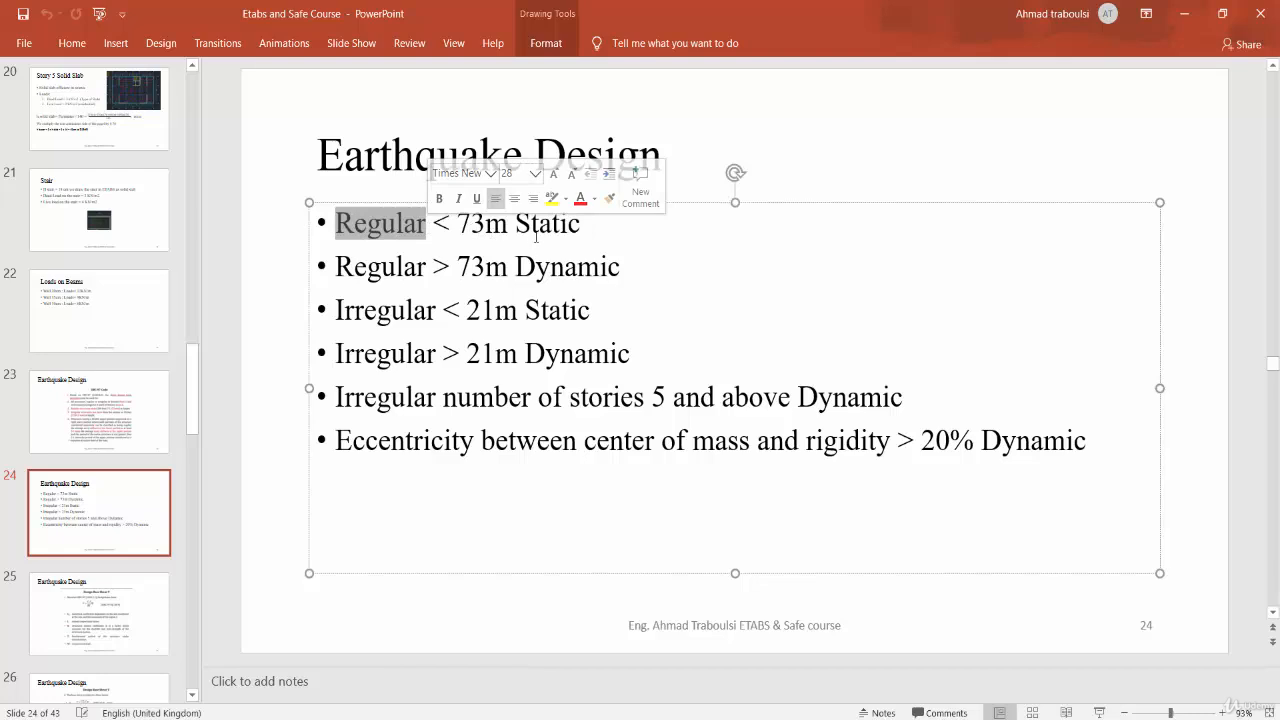
click(583, 229)
drag(583, 229, 520, 234)
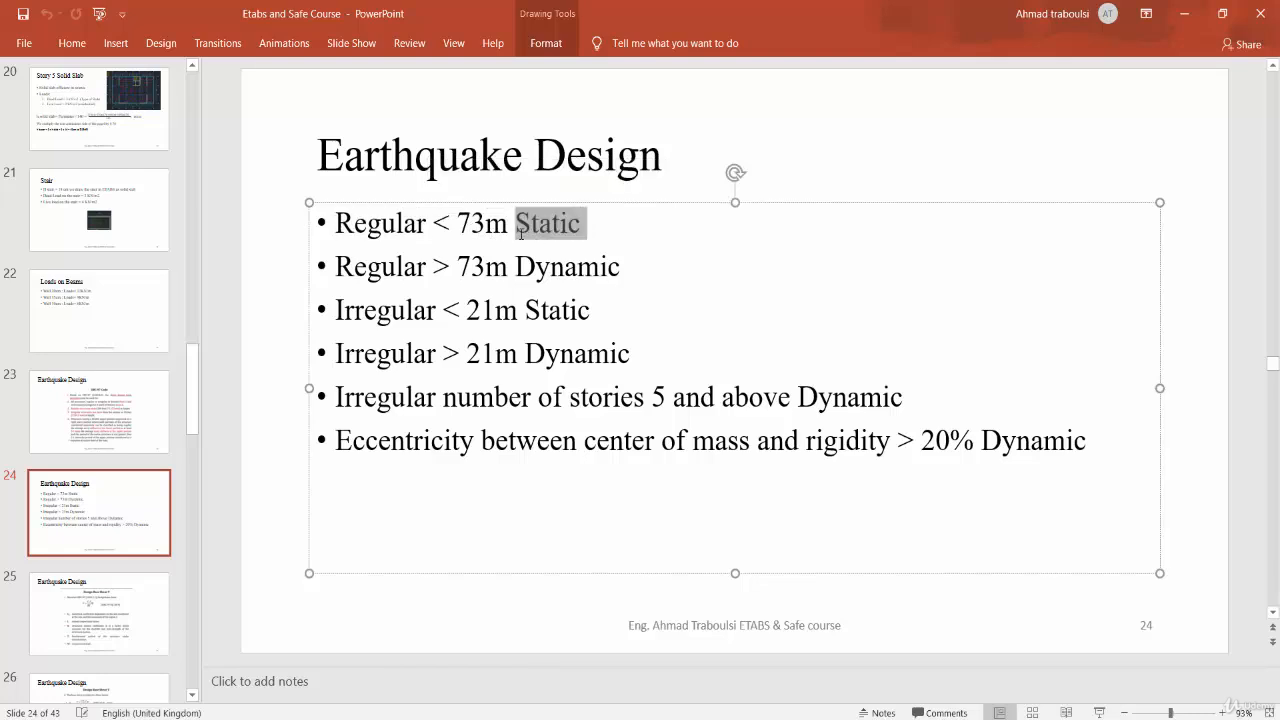
drag(336, 438, 1090, 441)
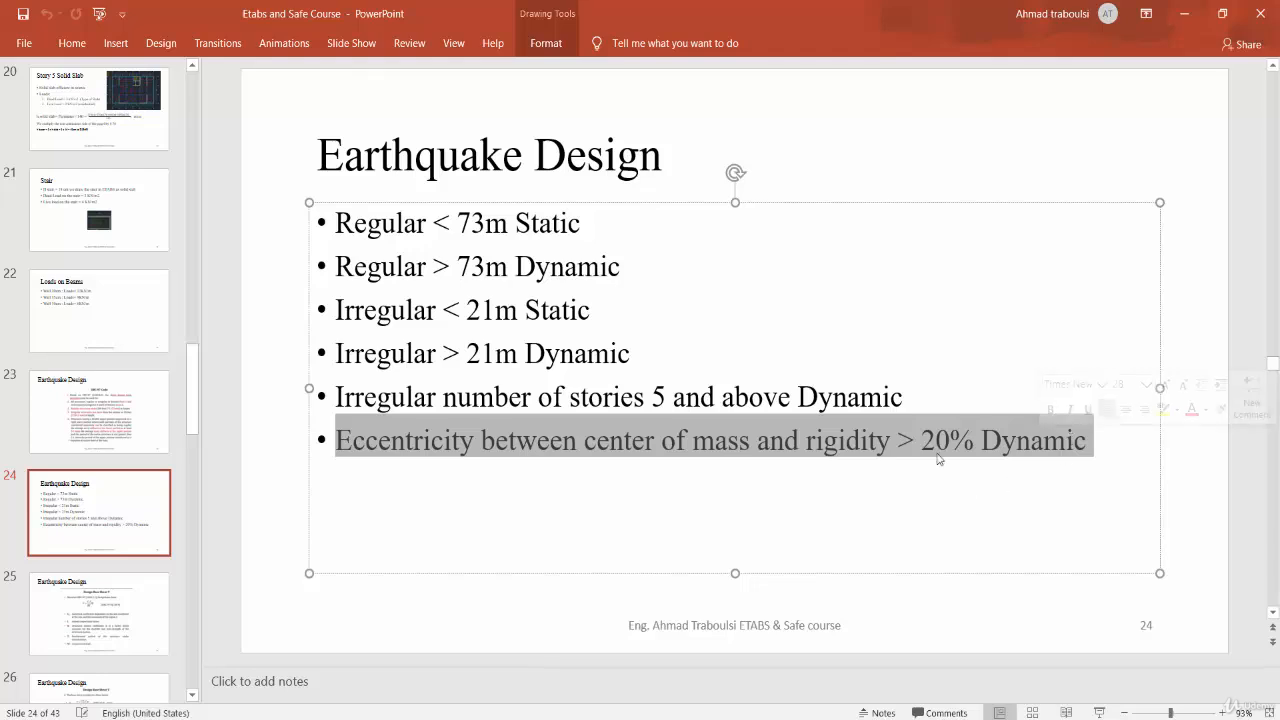
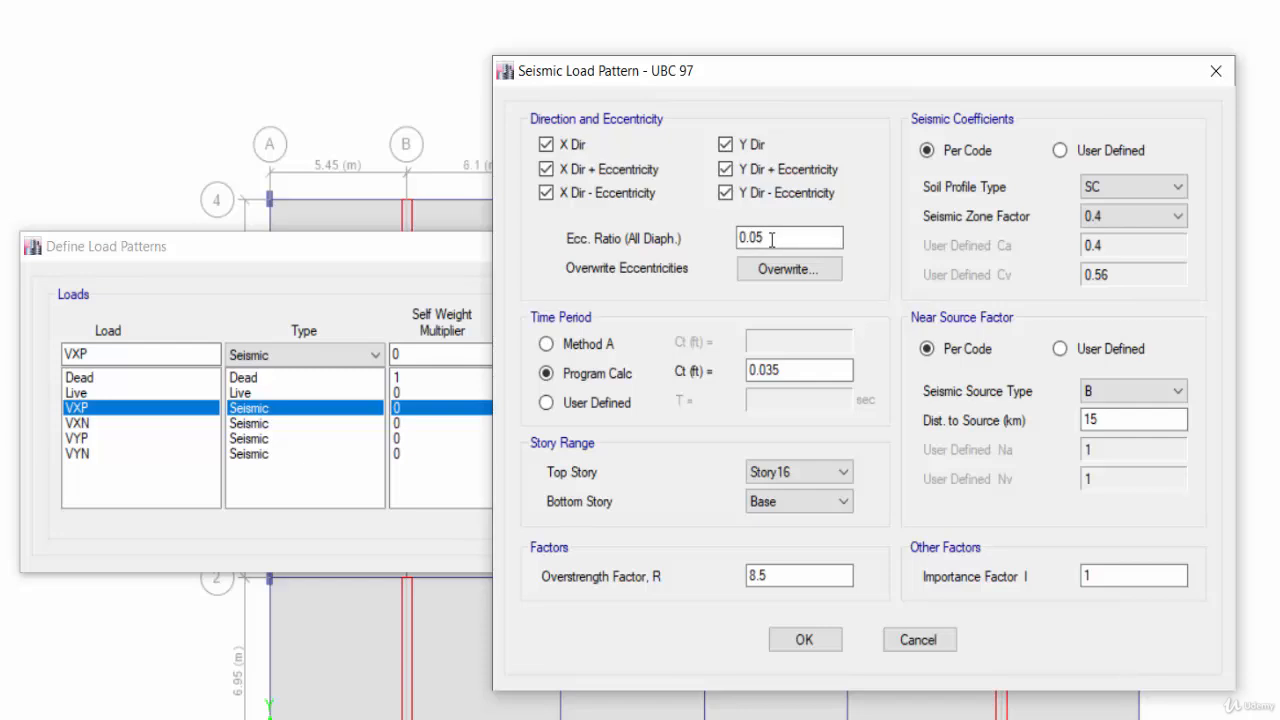
For the VXP seismic pattern, leave only X Dir + Eccentricity checked, clearing the other direction options.
double_click(757, 240)
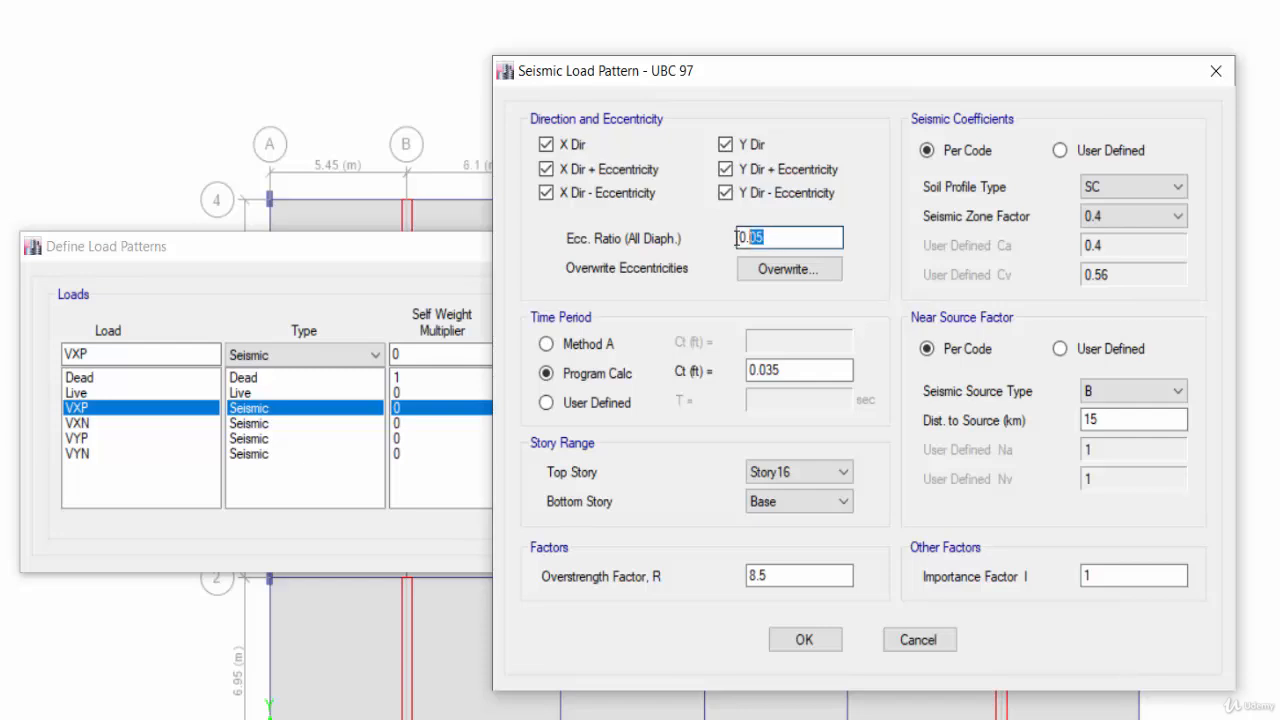
click(780, 237)
click(568, 147)
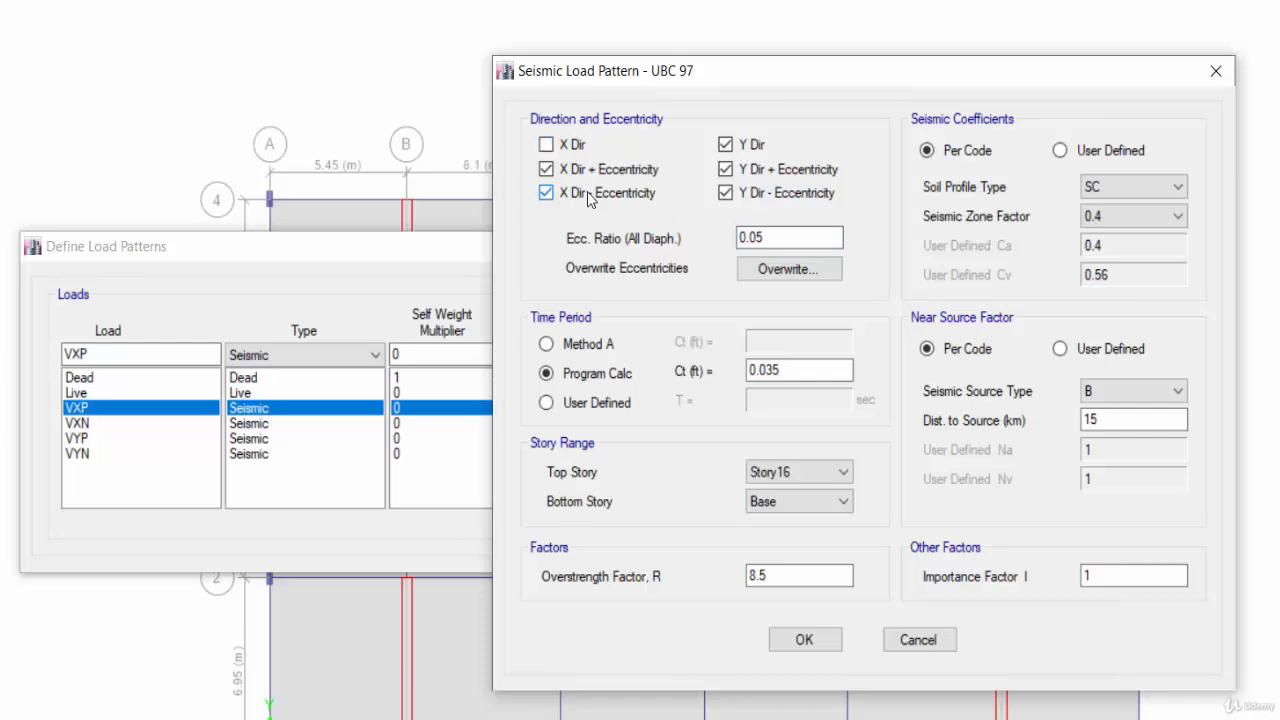
click(577, 196)
click(754, 146)
click(760, 170)
click(748, 194)
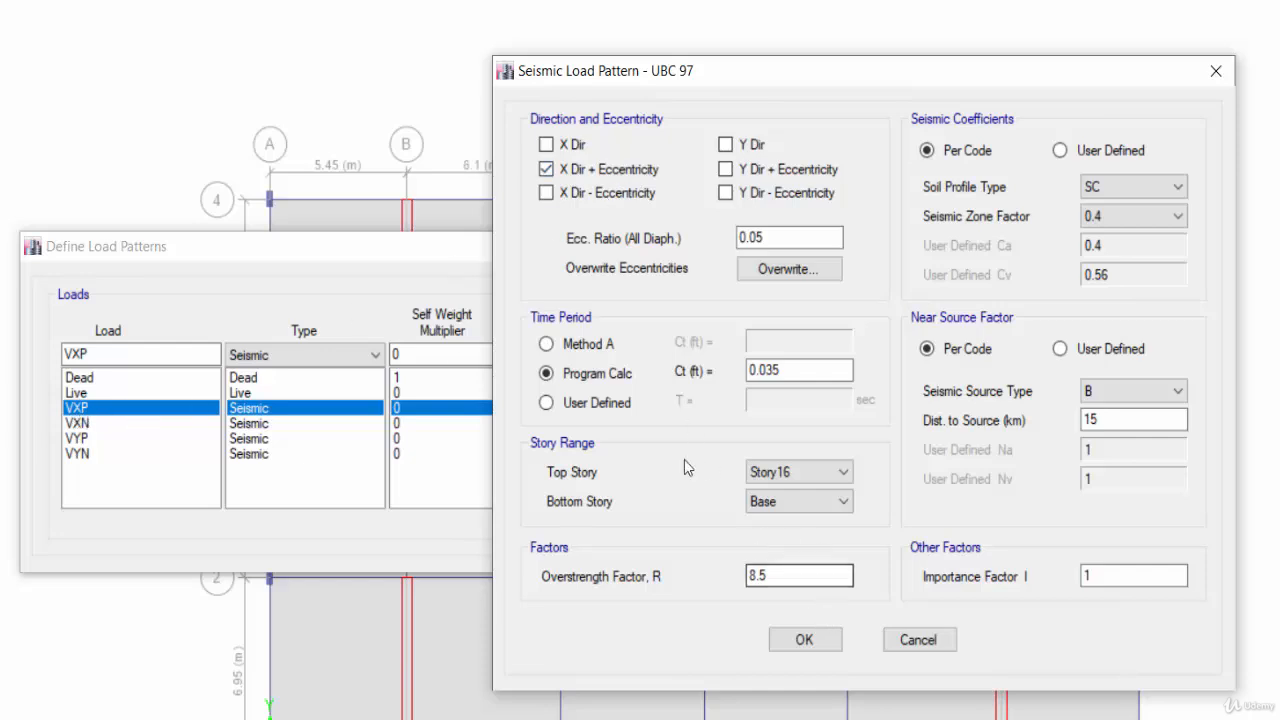
Set the VXP time-period Ct to 0.02 and the overstrength factor R to 5.5.
drag(806, 371, 720, 373)
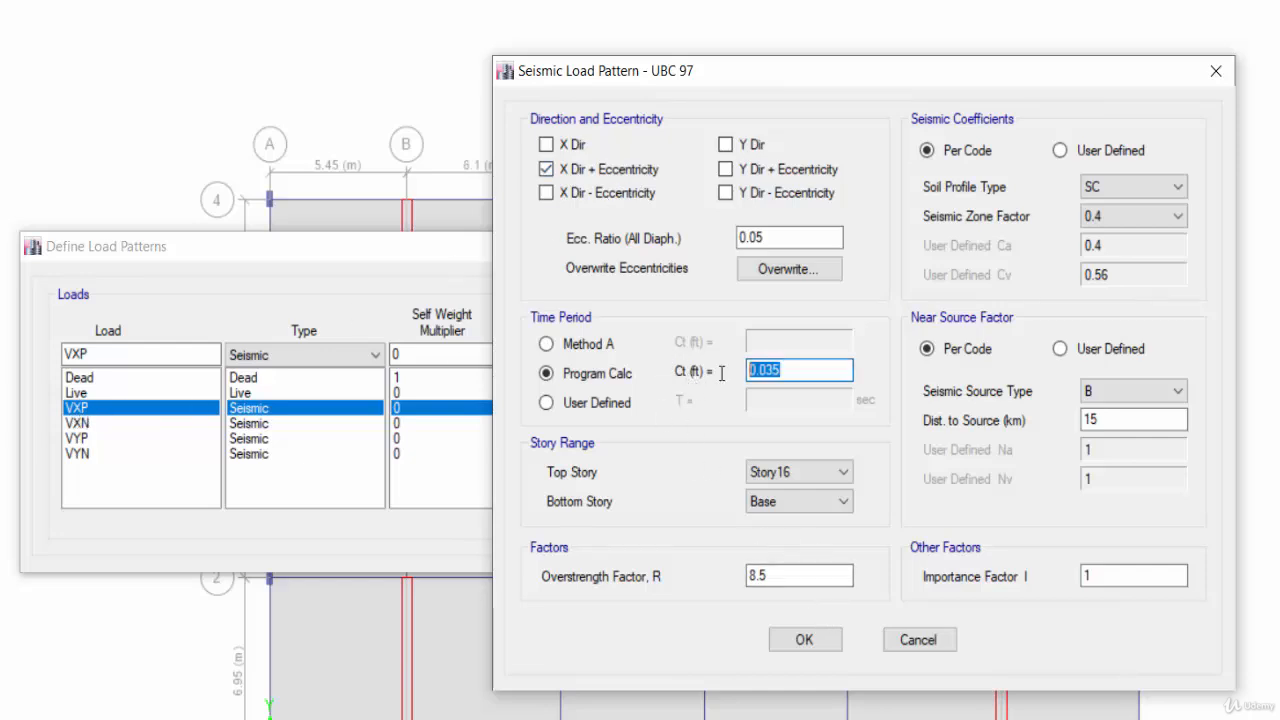
text(0.02)
drag(772, 576, 715, 585)
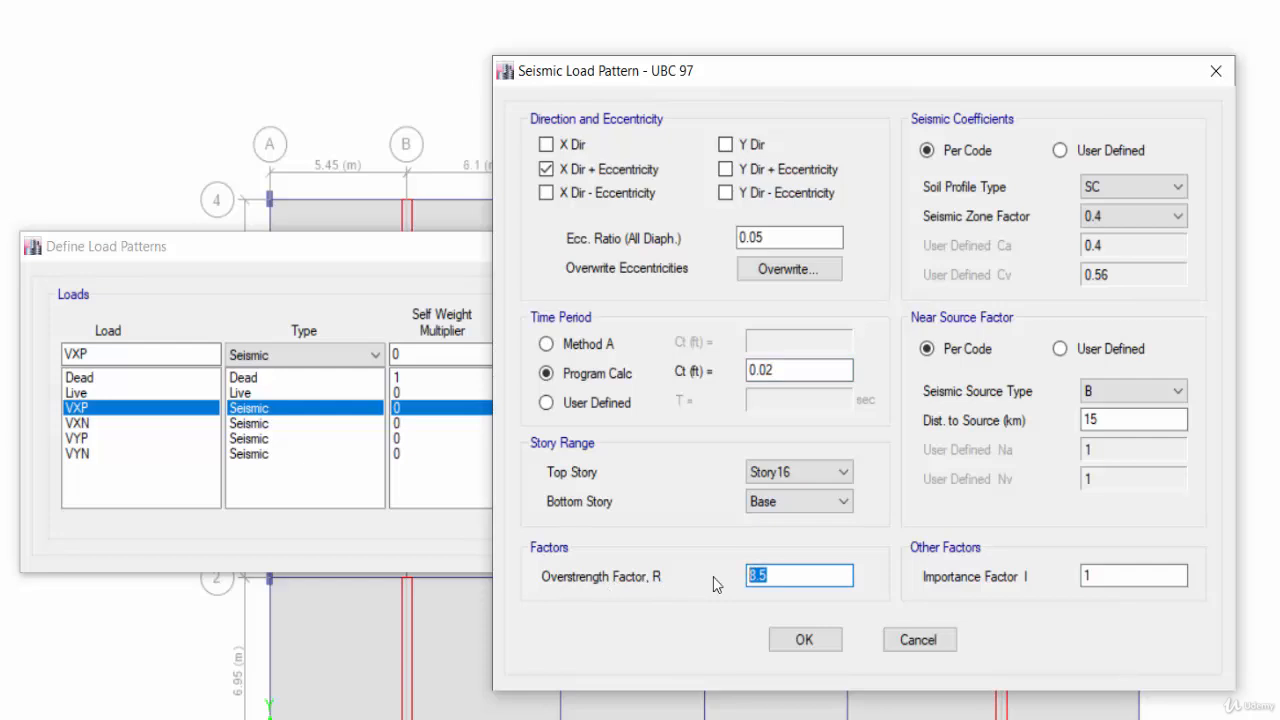
text(5.5)
click(1122, 192)
click(1120, 240)
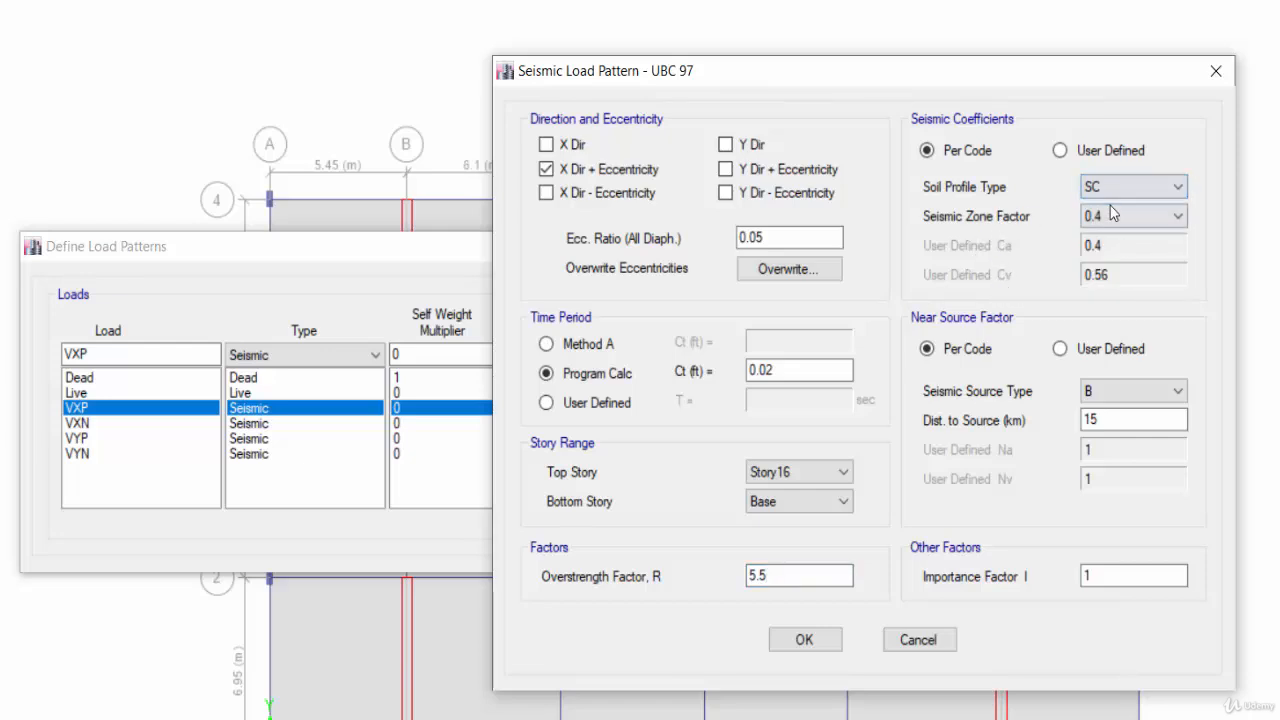
click(1125, 216)
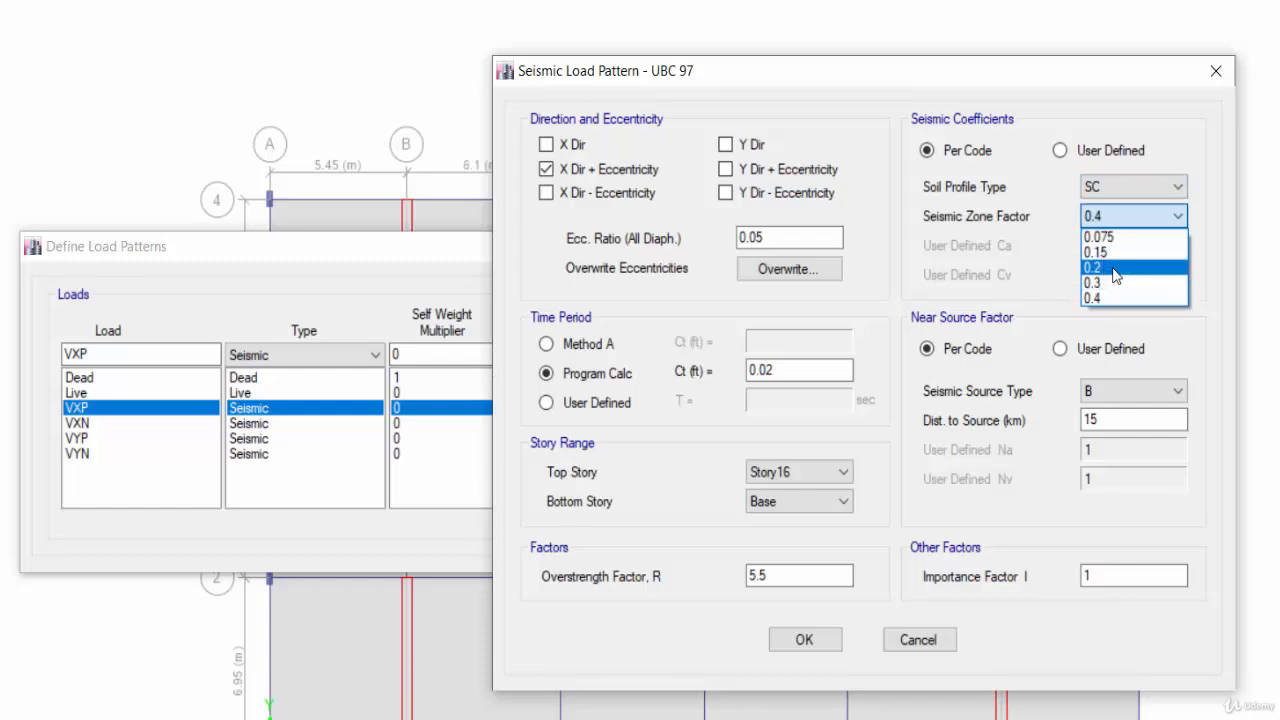
click(1020, 235)
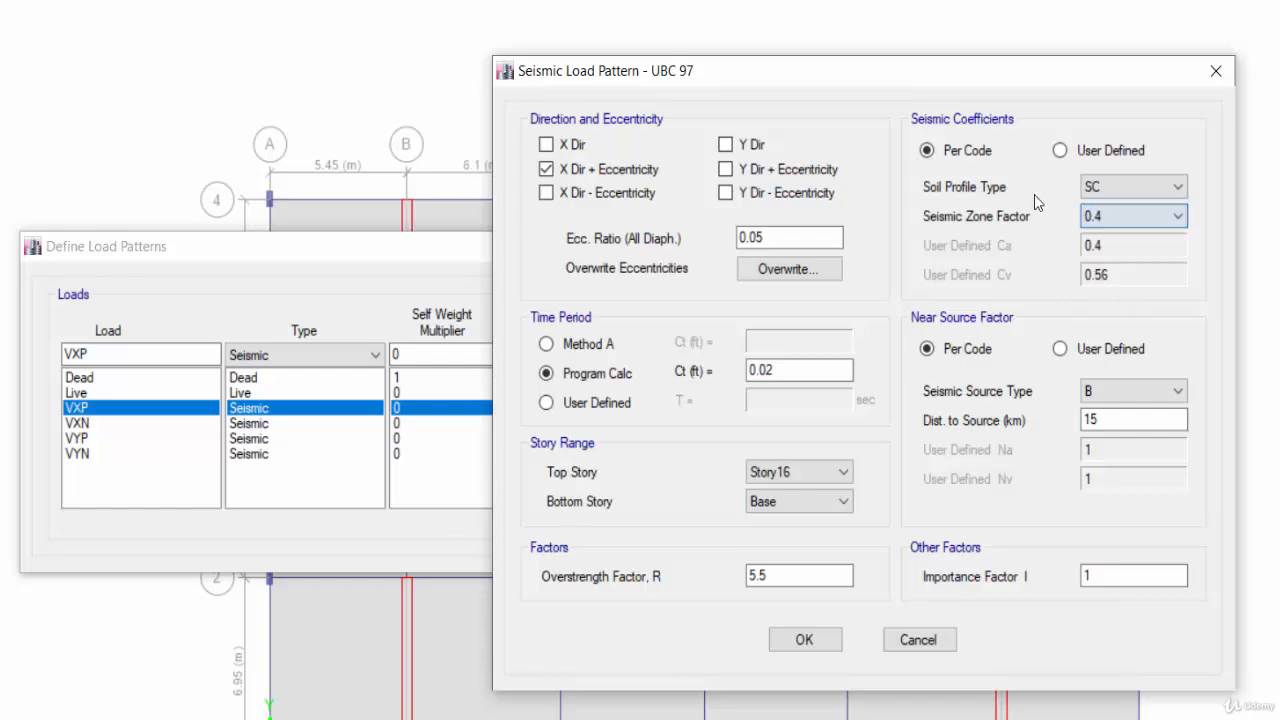
Switch VXP seismic coefficients to User Defined with Ca 0.285 and Cv 0.385, and confirm the dialog.
click(1060, 151)
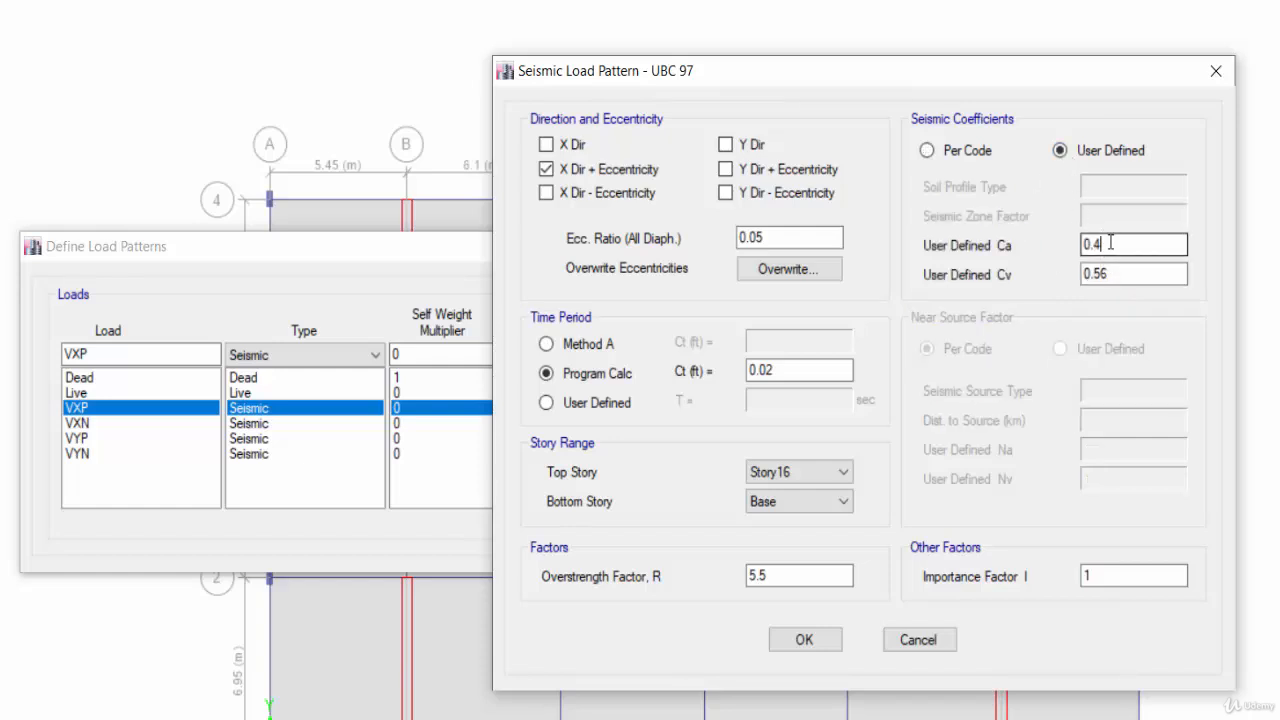
drag(1105, 245, 1032, 248)
text(0.285)
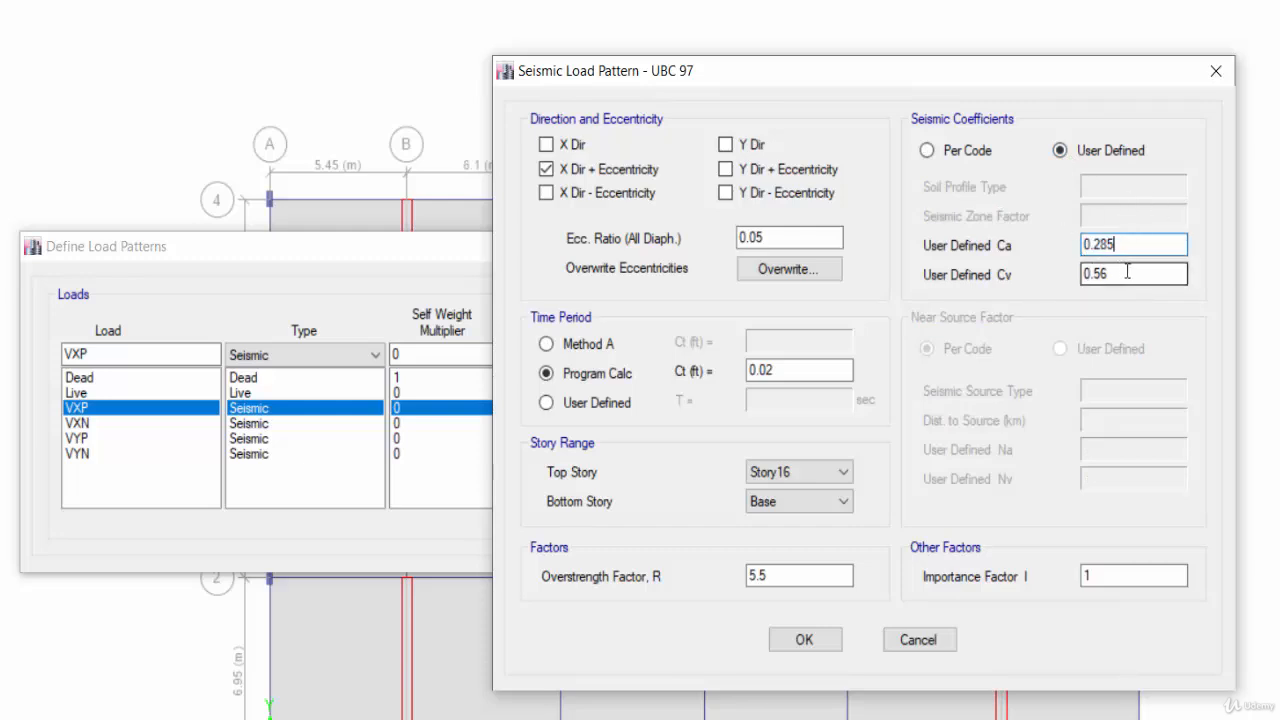
drag(1131, 274, 1060, 275)
text(0.38)
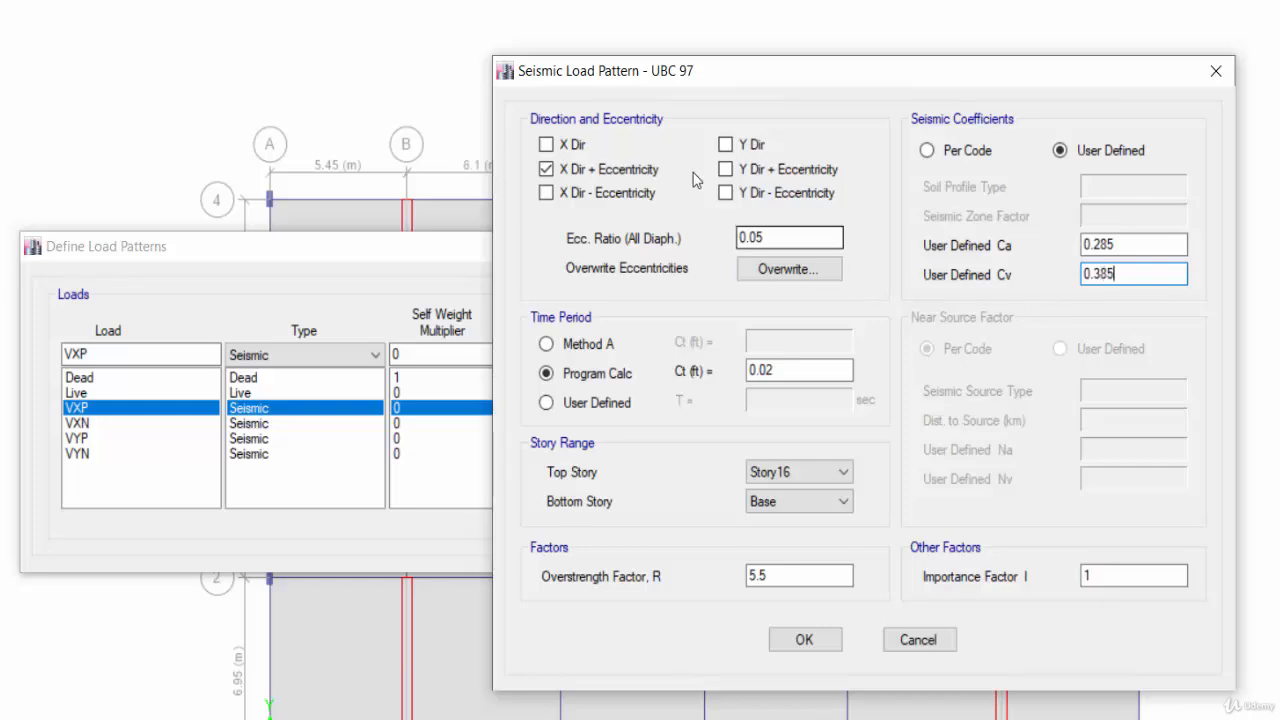
click(826, 646)
Open the lateral load settings for VXN and leave only X Dir - Eccentricity checked.
click(80, 423)
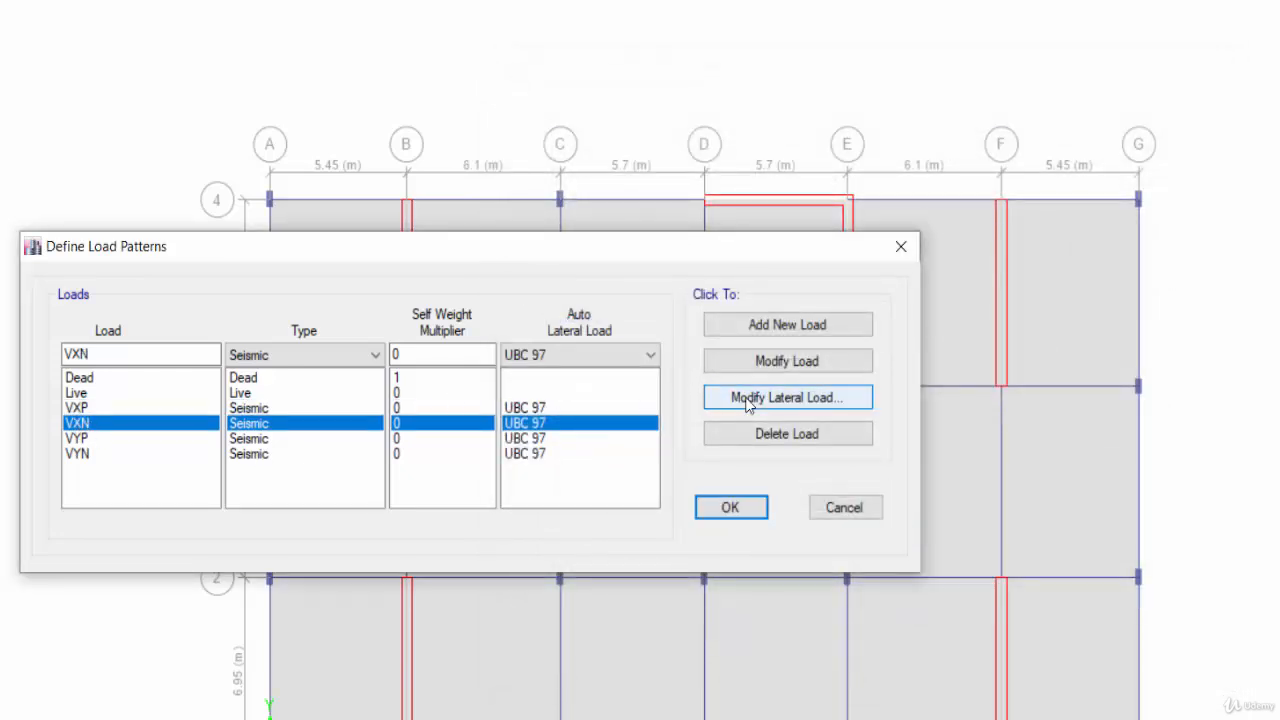
click(822, 400)
click(154, 141)
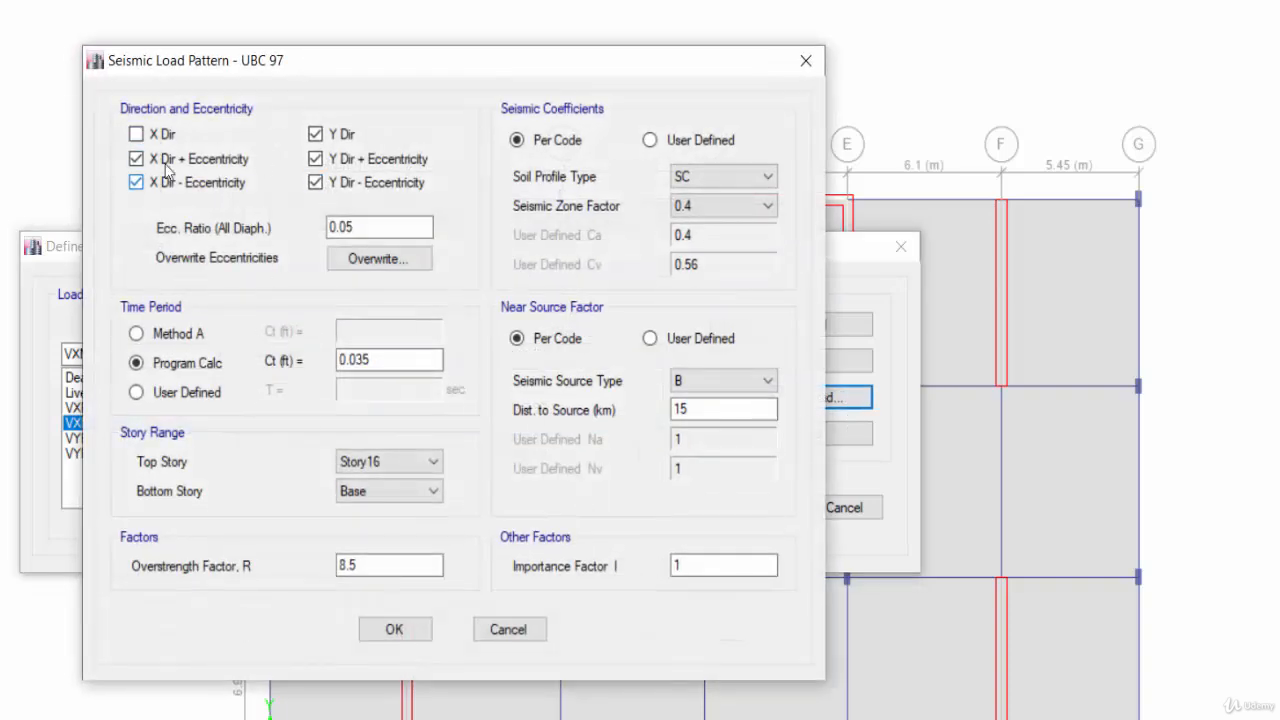
click(158, 160)
click(318, 136)
click(318, 160)
click(316, 183)
drag(338, 72, 646, 38)
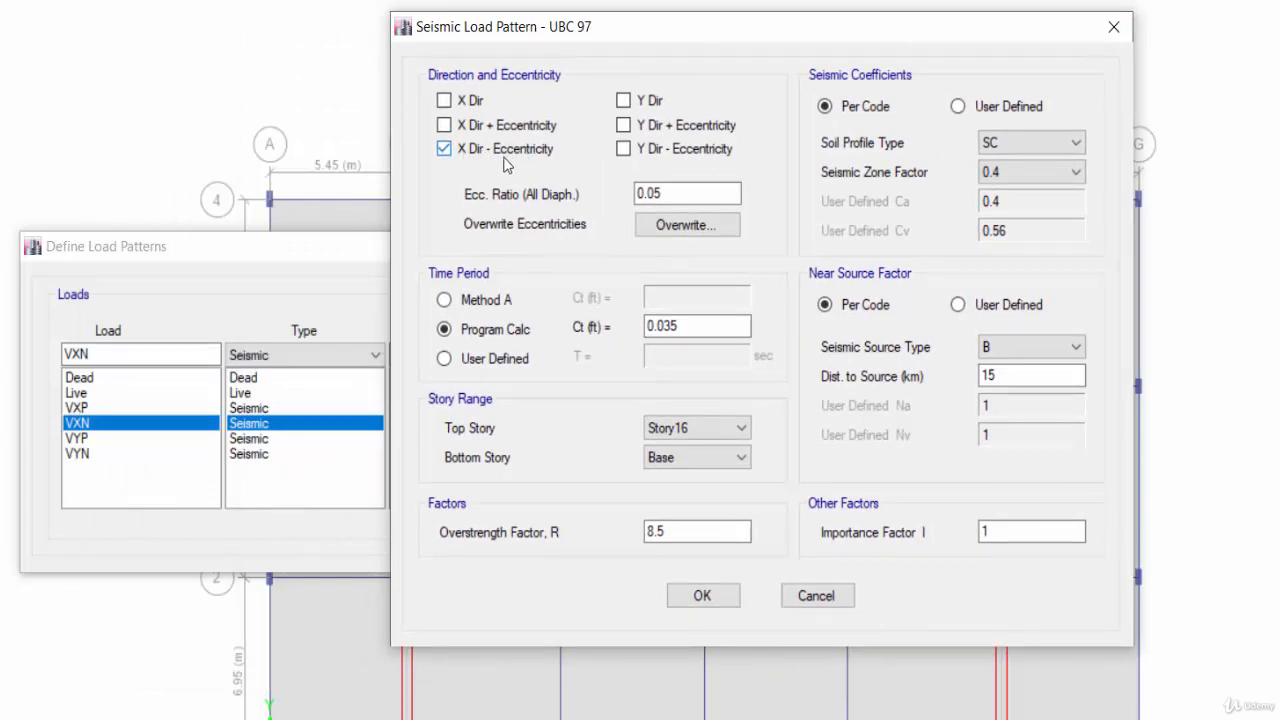
Set the VXN time-period Ct to 0.02 and the overstrength factor R to 5.5.
double_click(694, 334)
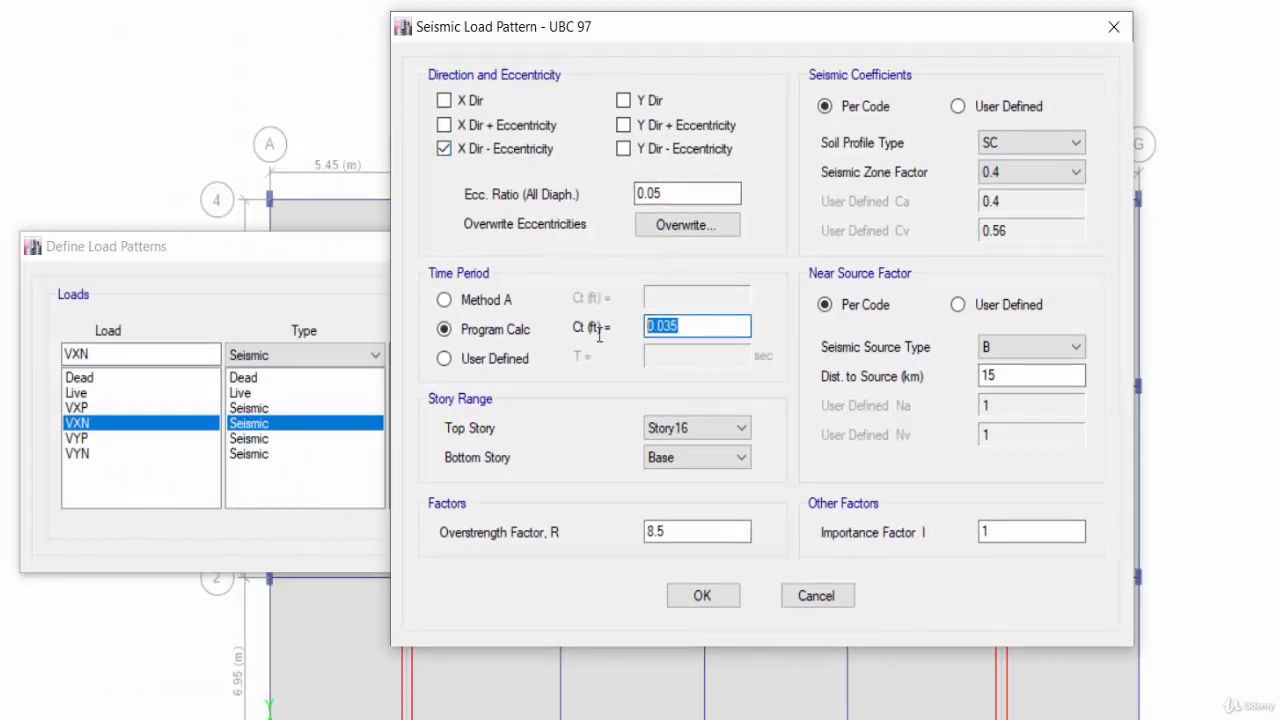
key(BackSpace)
text(0.02)
drag(677, 531, 612, 545)
key(BackSpace)
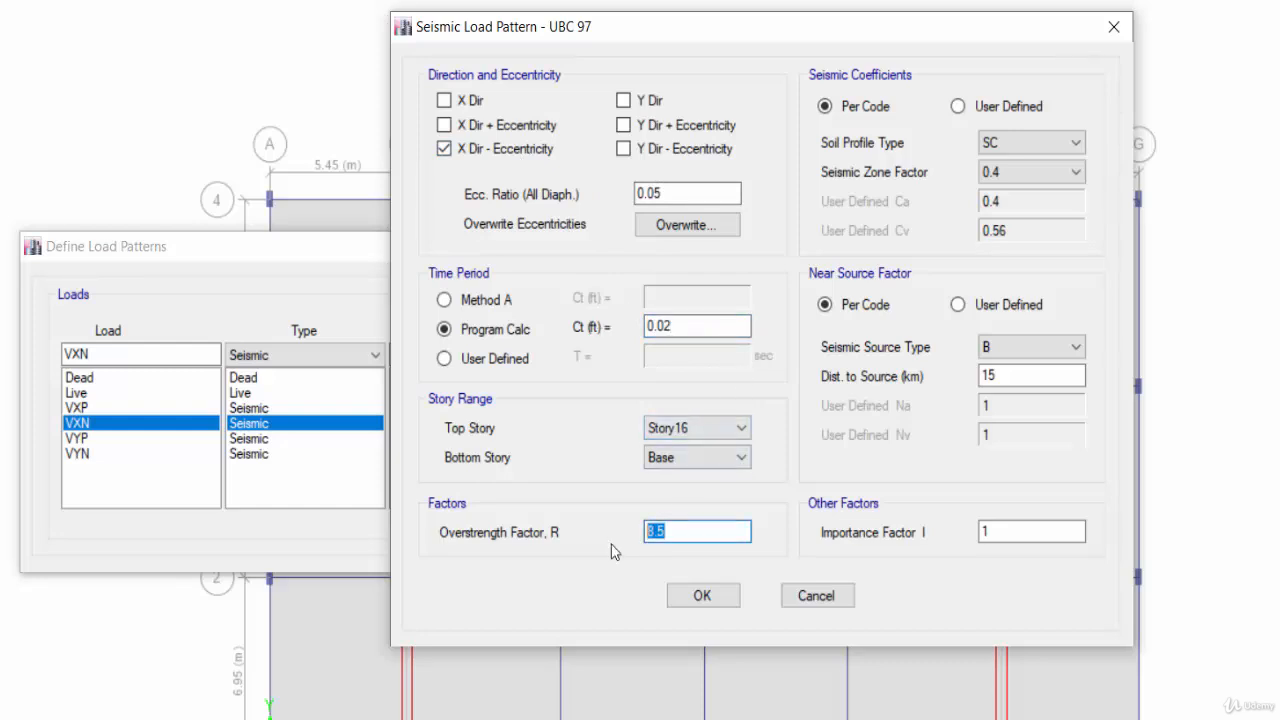
text(5.5)
Switch VXN seismic coefficients to User Defined, re-enter the Ca and Cv values, and confirm the dialog.
click(988, 108)
drag(999, 201, 989, 204)
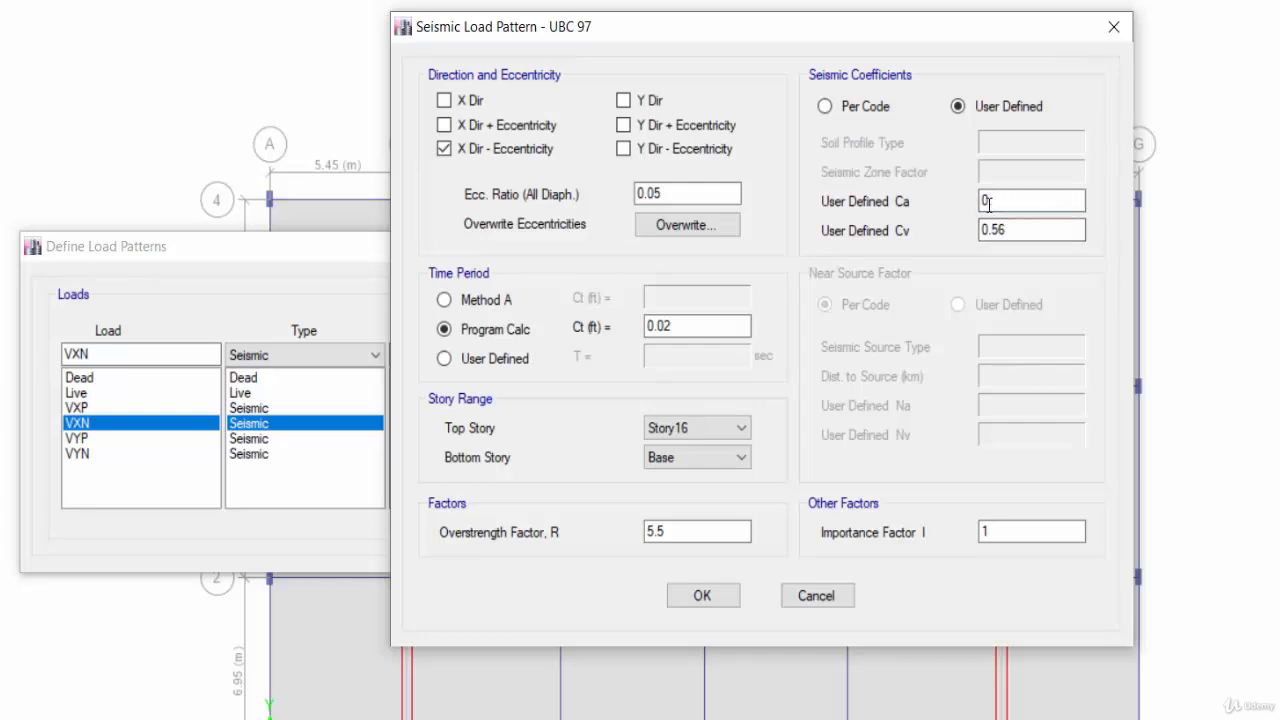
drag(1039, 235, 995, 232)
key(BackSpace)
click(700, 595)
Open the lateral load settings for VYP and leave only Y Dir + Eccentricity checked.
click(130, 438)
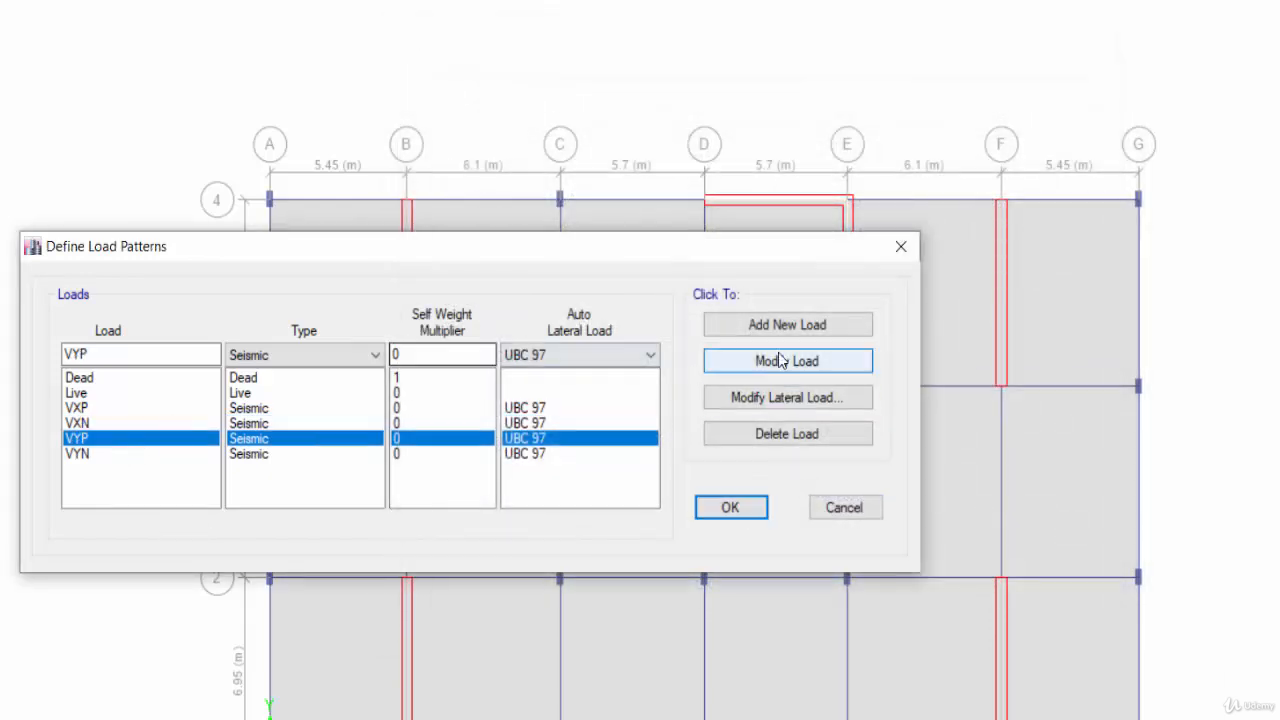
click(784, 398)
click(136, 134)
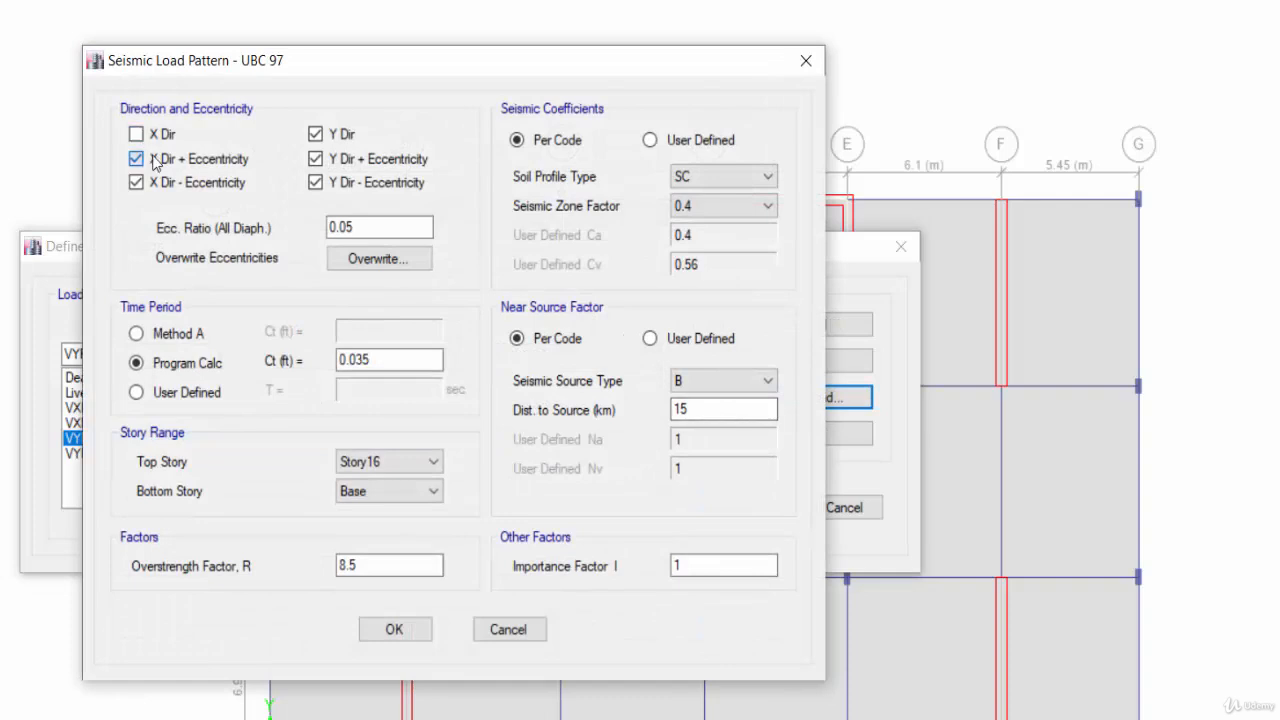
click(138, 159)
click(186, 183)
click(316, 134)
click(316, 182)
drag(344, 58, 665, 16)
Set the VYP time-period Ct to 0.02 and the overstrength factor R to 5.5.
double_click(676, 318)
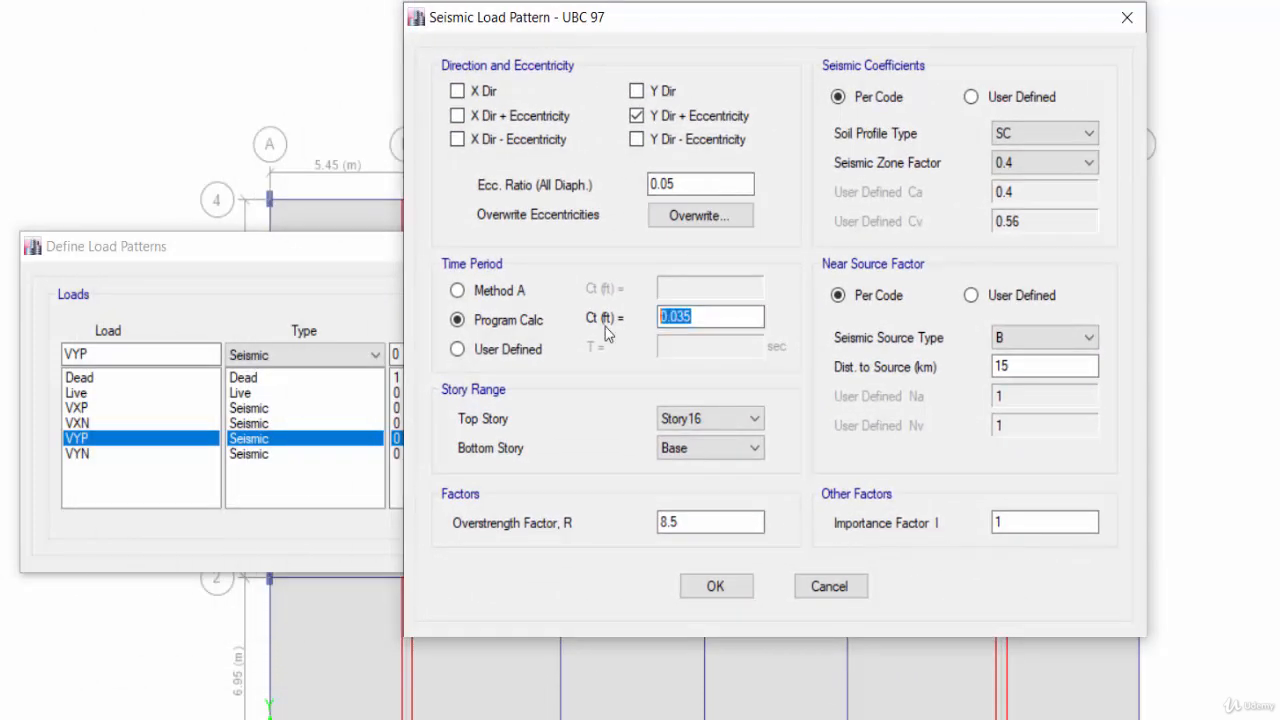
text(0.02)
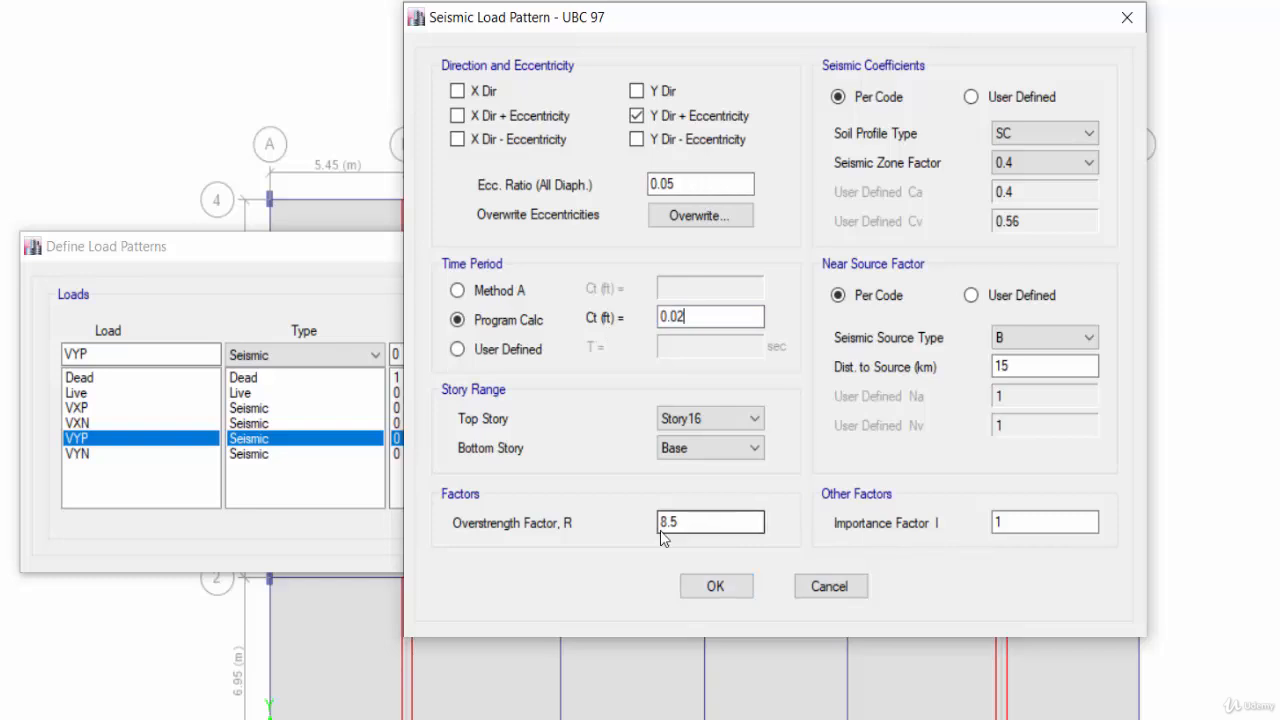
drag(748, 522, 633, 521)
text(5.5)
Switch VYP seismic coefficients to User Defined with Ca 0.285 and Cv 0.385, and confirm the dialog.
click(1018, 97)
drag(1026, 192, 955, 198)
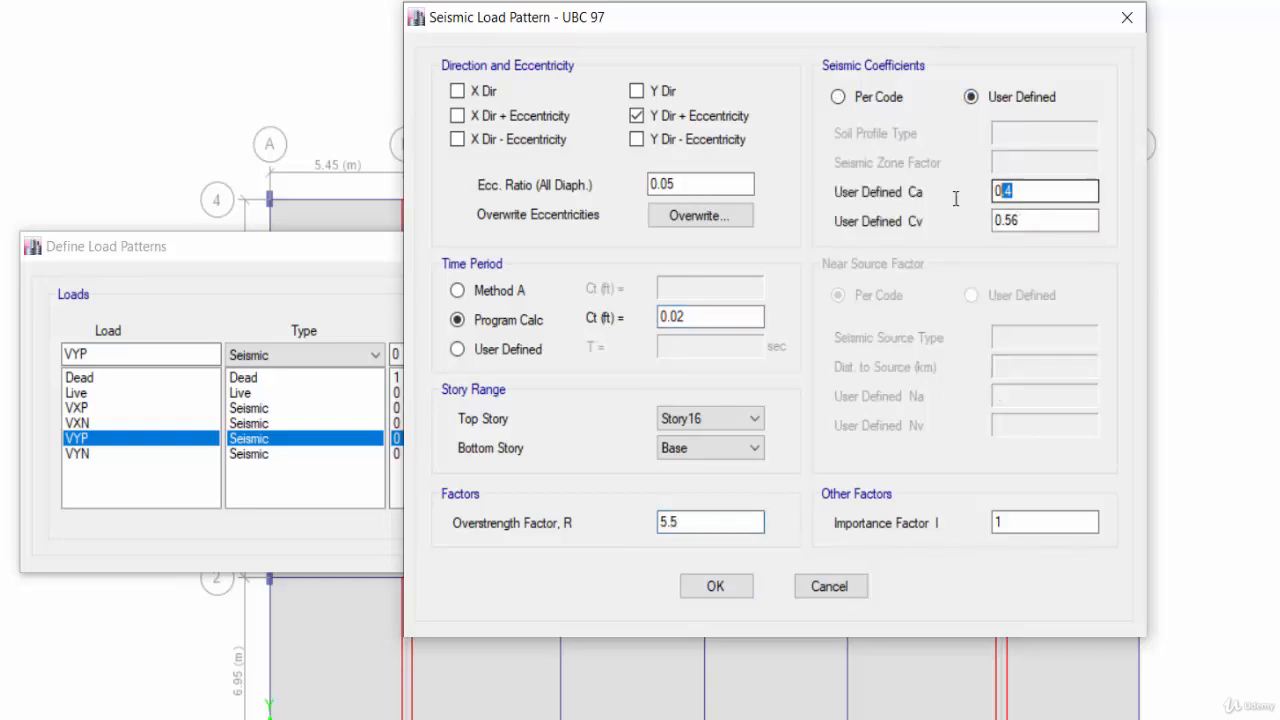
text(0.285)
drag(1030, 220, 972, 220)
key(BackSpace)
key(BackSpace)
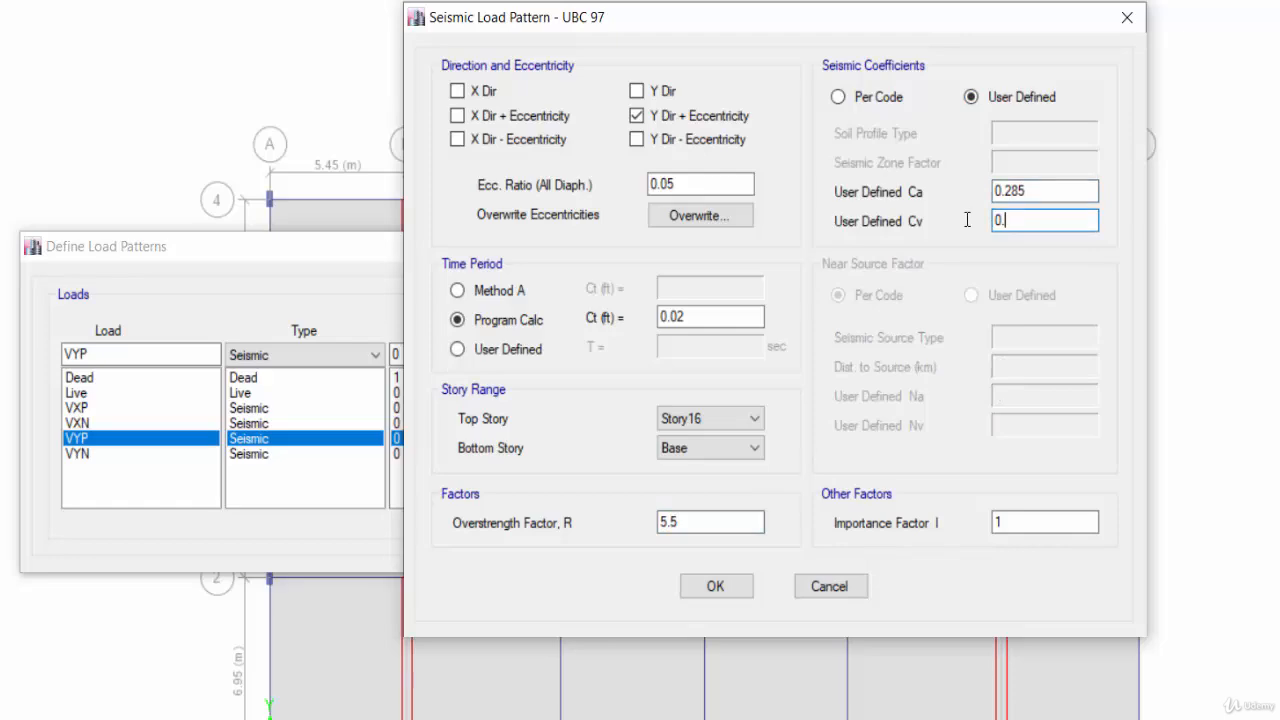
text(385)
click(717, 587)
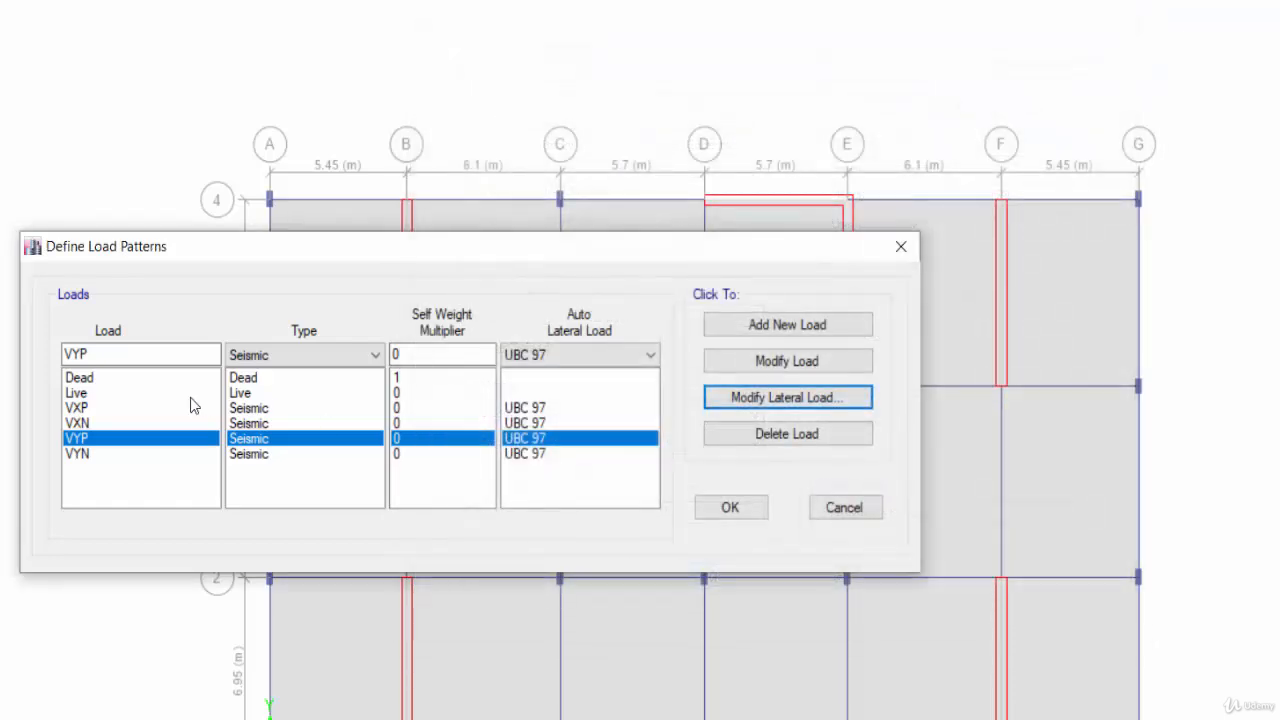
Open the lateral load settings for VYN and leave only Y Dir - Eccentricity checked.
click(127, 453)
click(820, 398)
click(136, 134)
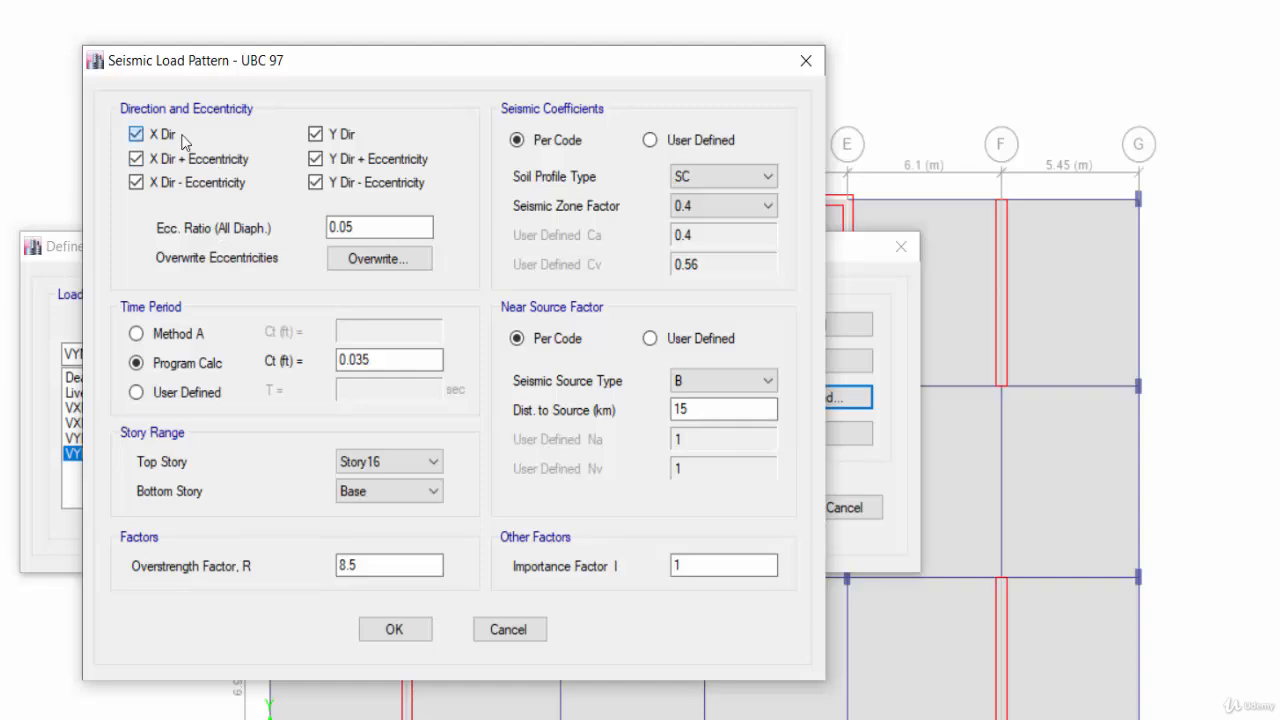
click(136, 158)
click(195, 183)
click(315, 134)
click(315, 158)
Set the VYN time-period Ct to 0.02 and the overstrength factor R to 5.5.
drag(440, 360, 313, 363)
text(0.02)
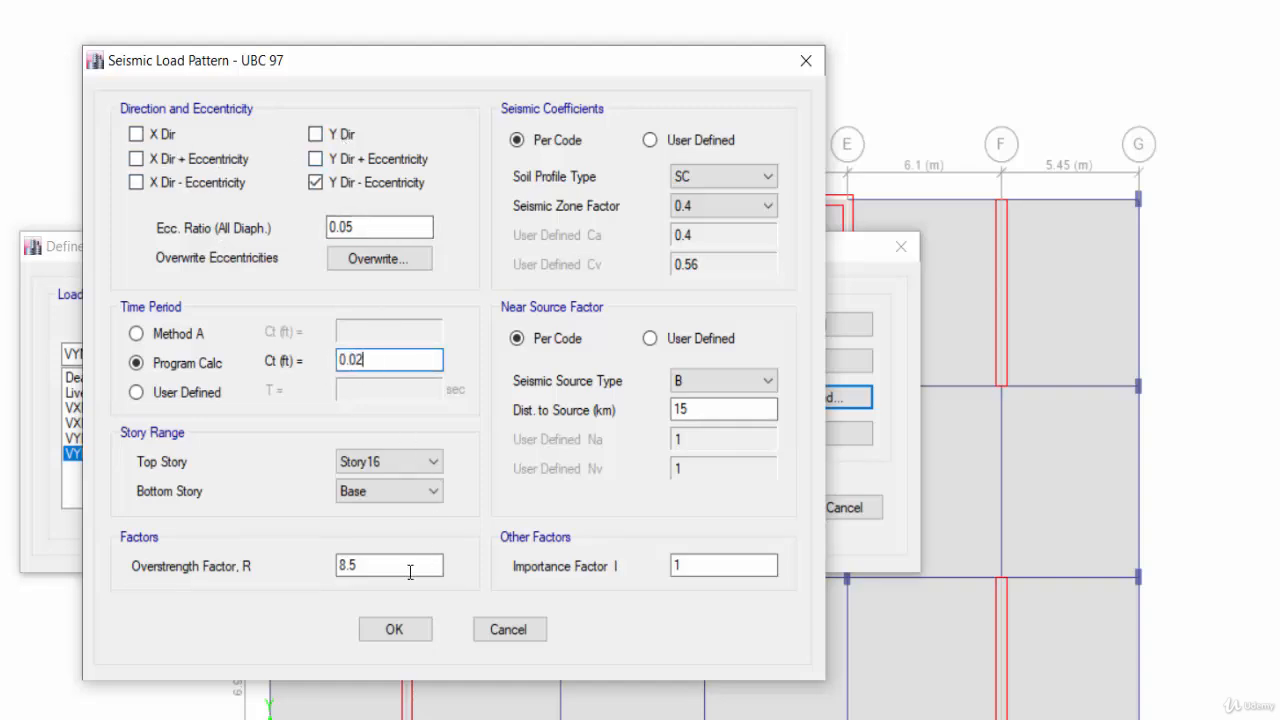
drag(410, 566, 343, 568)
text(5.5)
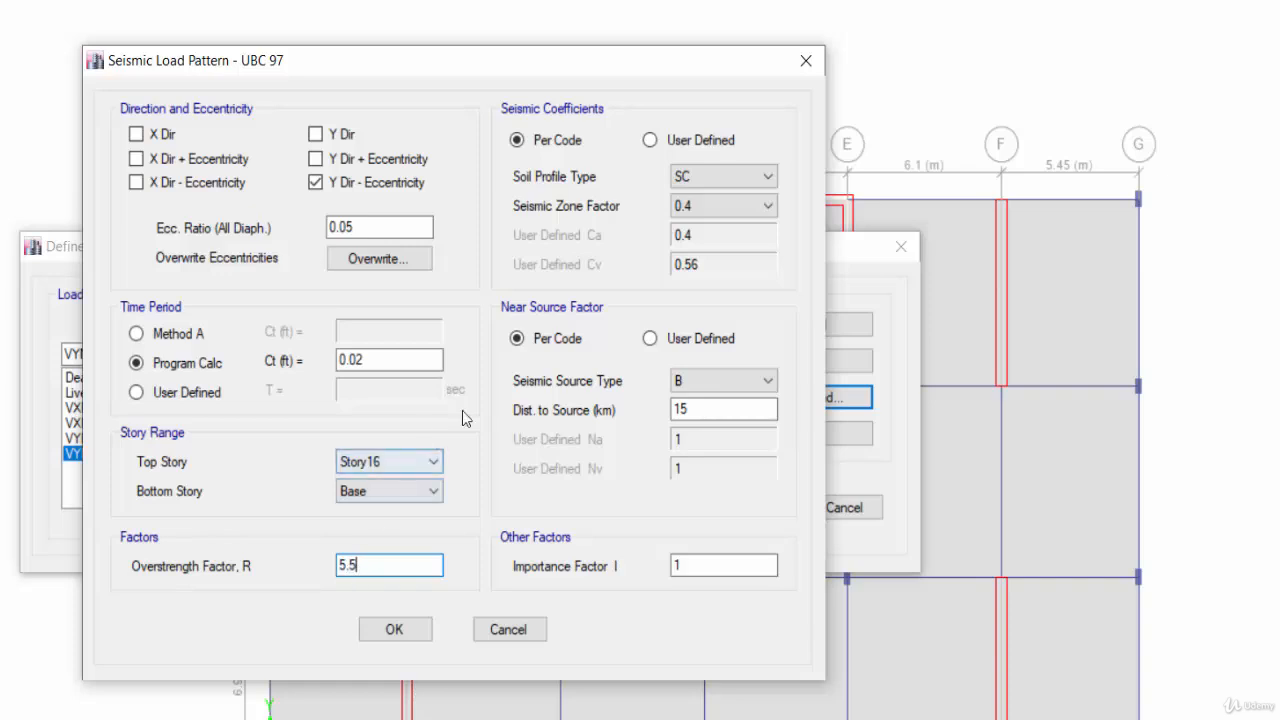
Switch VYN seismic coefficients to User Defined with Ca 0.285 and Cv 0.385, then confirm both load pattern dialogs.
click(690, 145)
drag(689, 240, 624, 236)
text(0.2)
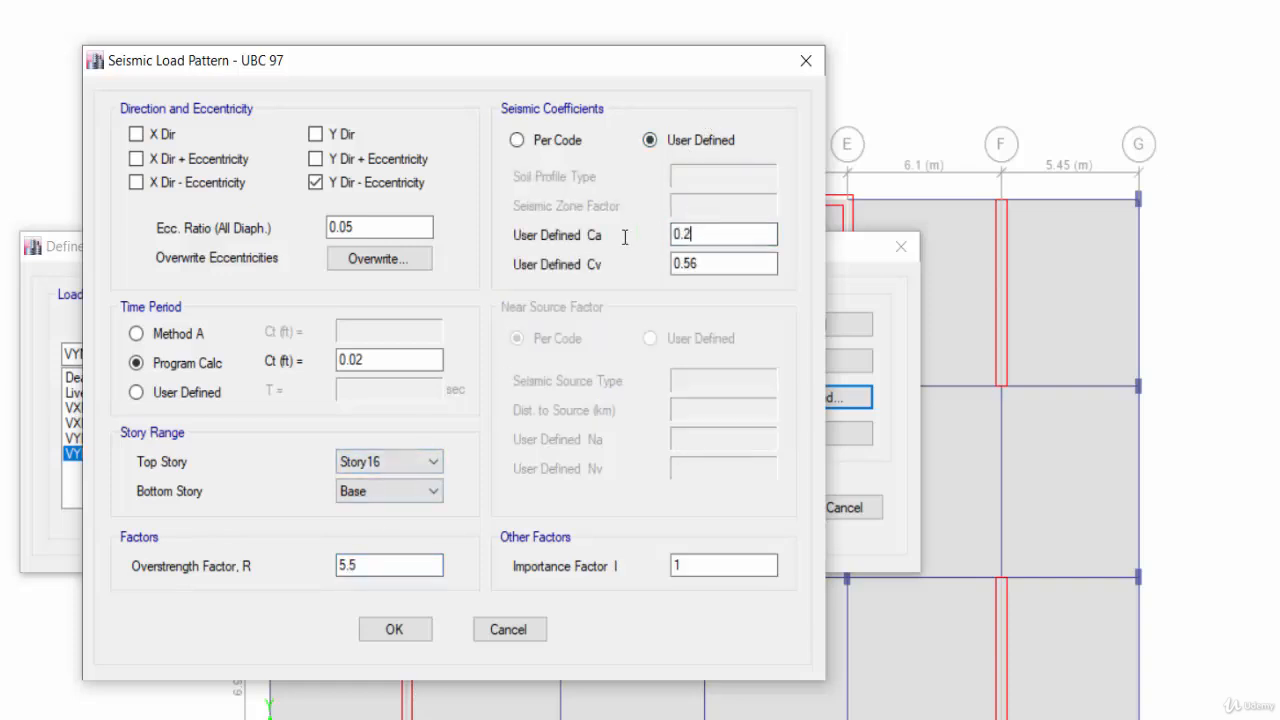
text(85)
drag(790, 262, 634, 262)
text(0.385)
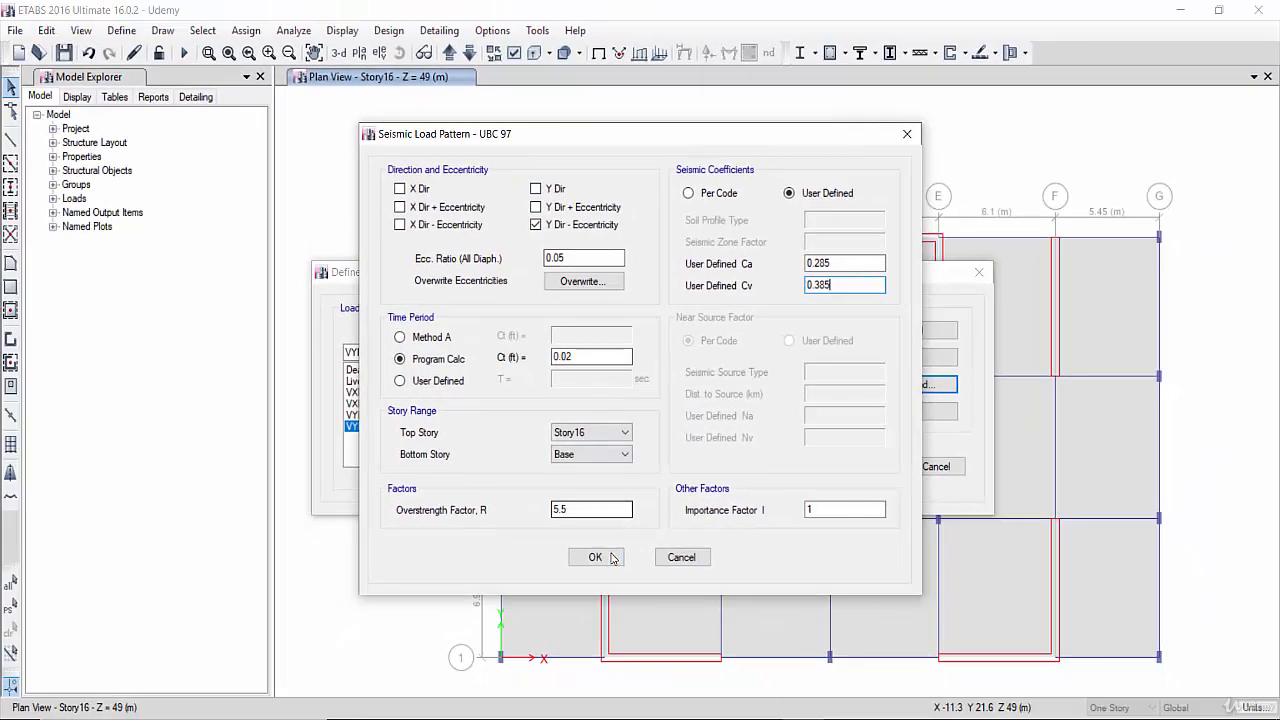
click(596, 557)
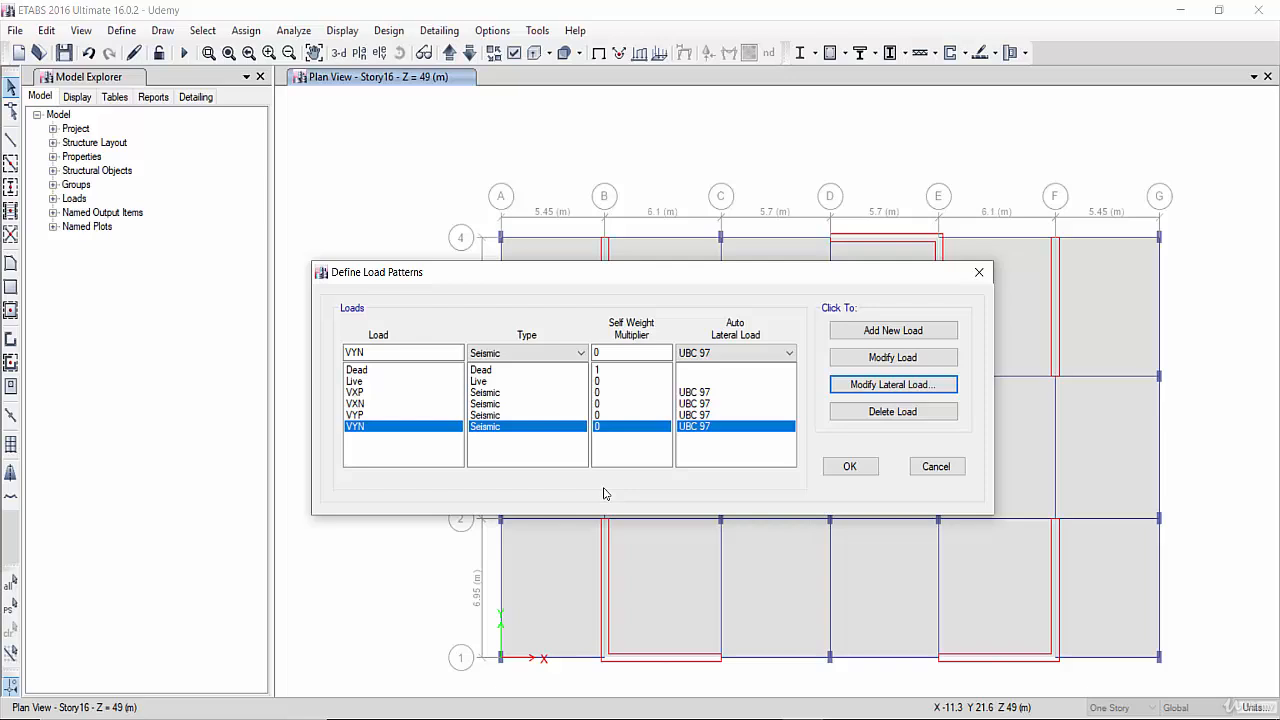
click(847, 467)
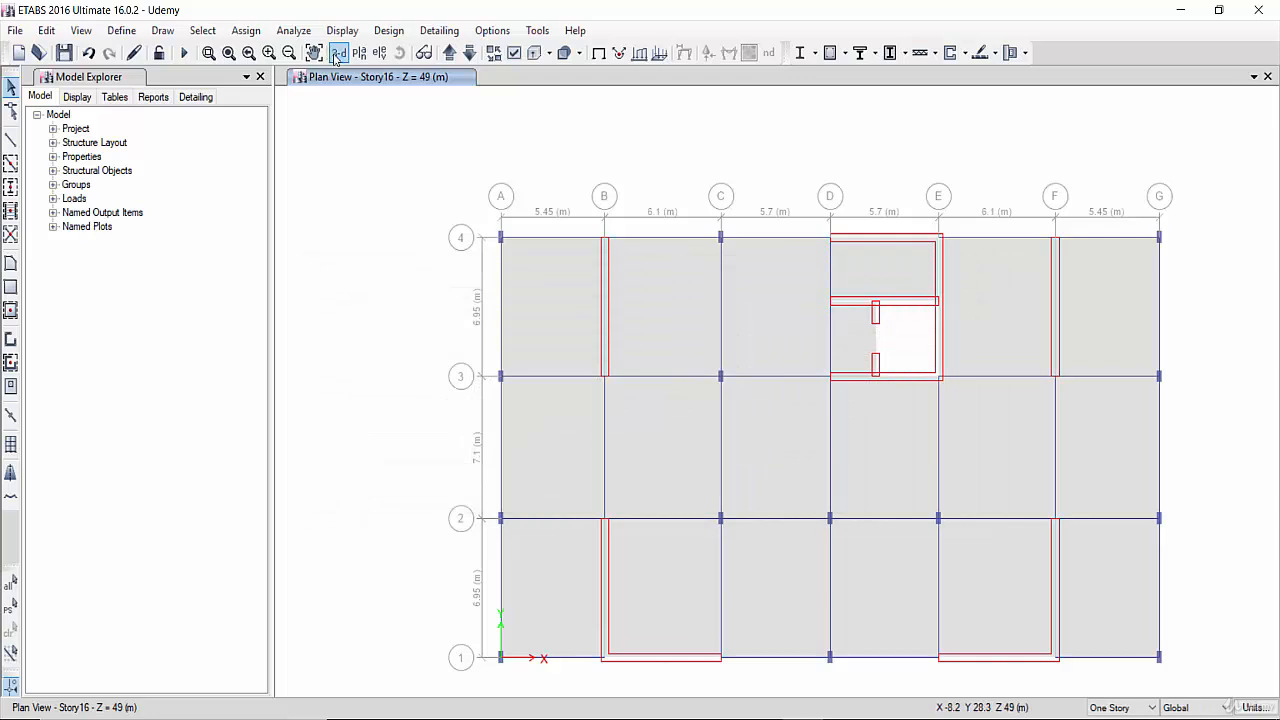